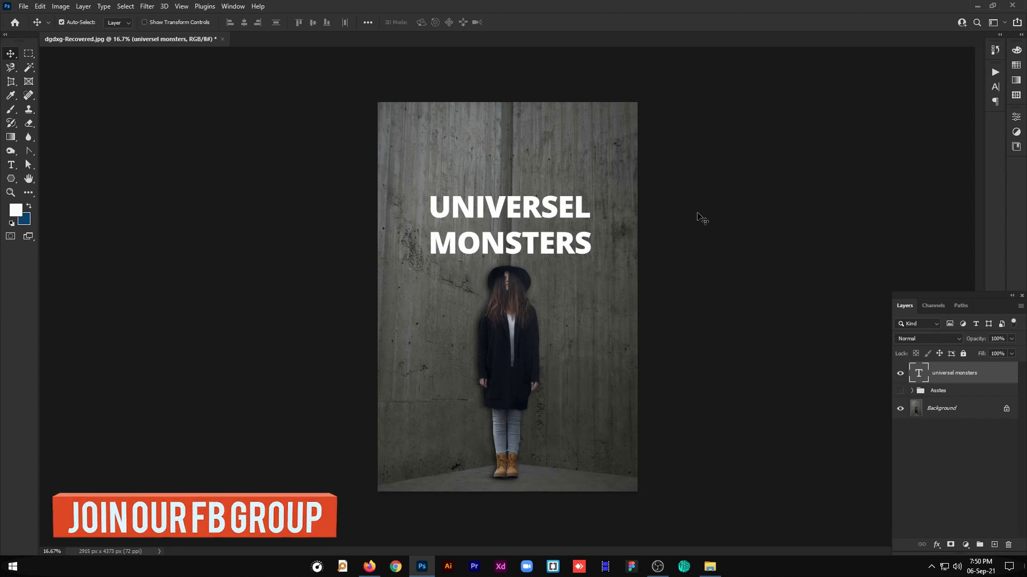
left_click(900, 373)
left_click(900, 373)
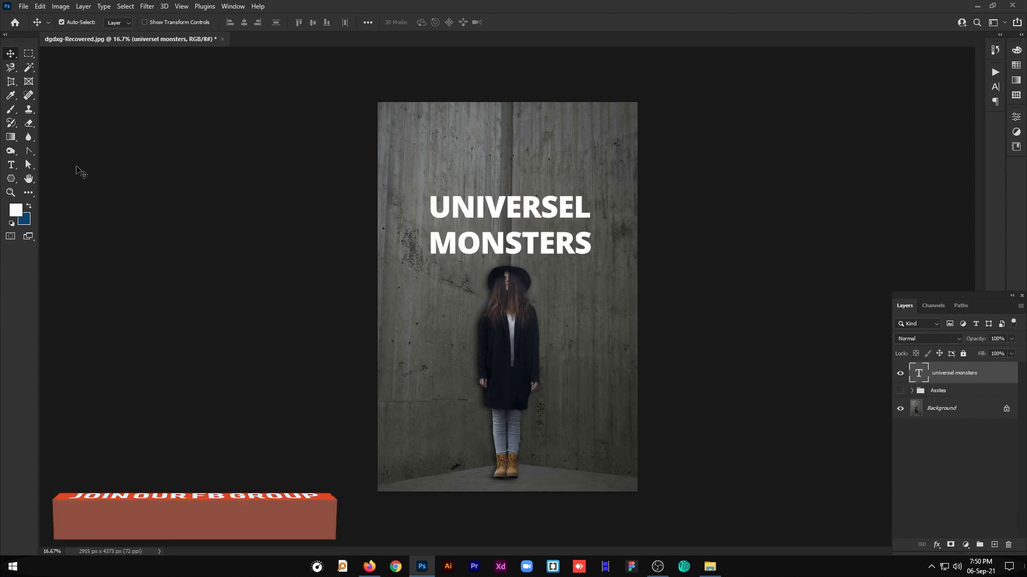
Step: Add a new text layer reading "LEARN PHOTOSHOP" on two lines over the lower part of the photo
left_click(12, 166)
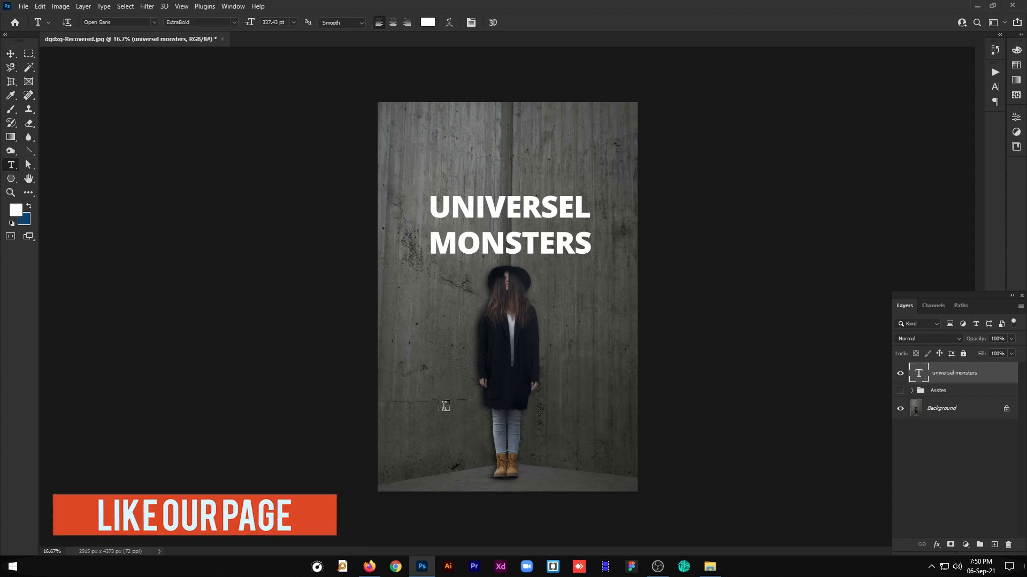
left_click(447, 416)
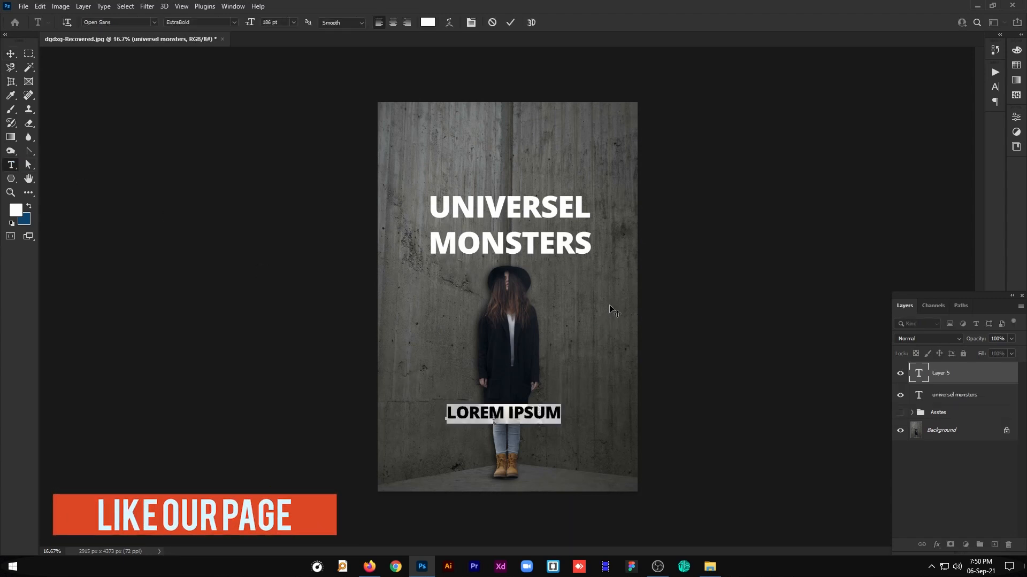
type("LEA")
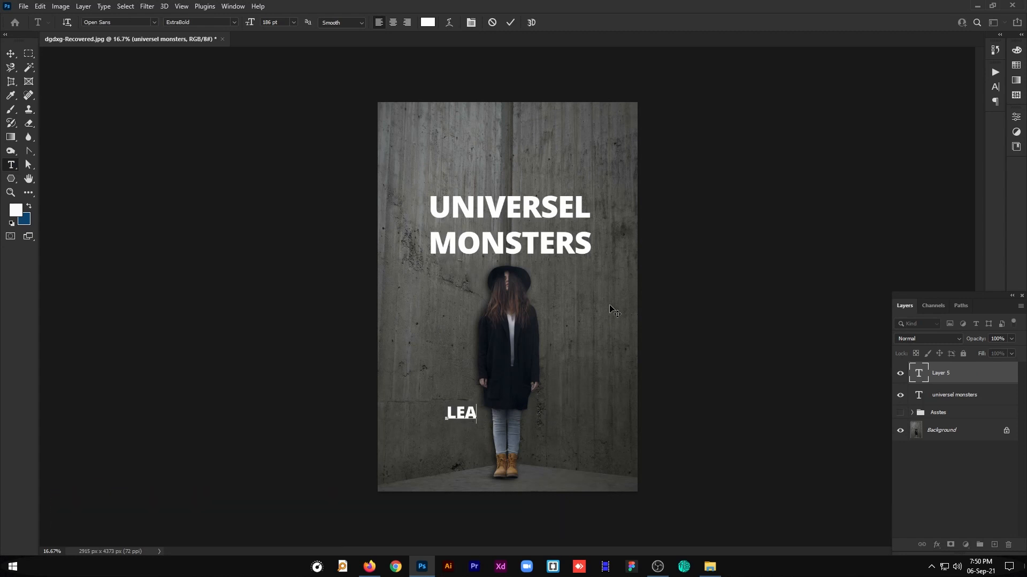
type("N ")
type("PHOTOSH")
type("OP")
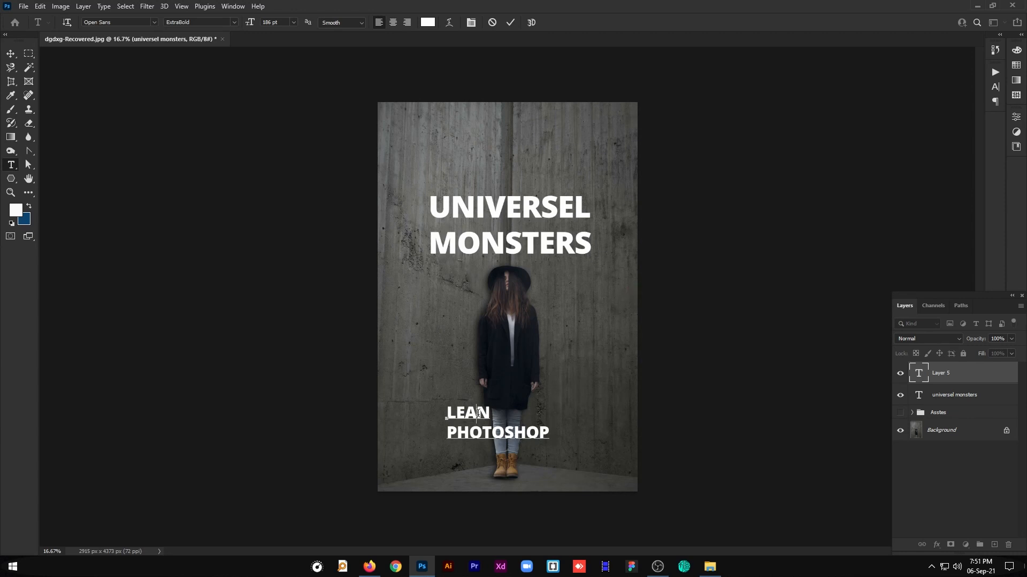
type("R")
left_click(511, 23)
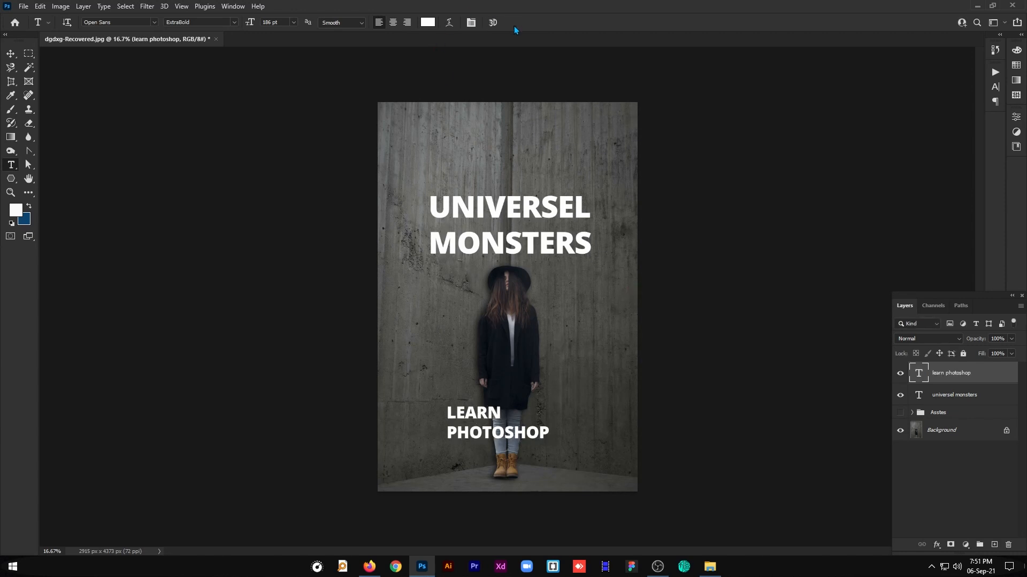
Step: Centre-align the LEARN PHOTOSHOP text, shift it over the subject's legs and enlarge it to about the title's width
left_click(392, 22)
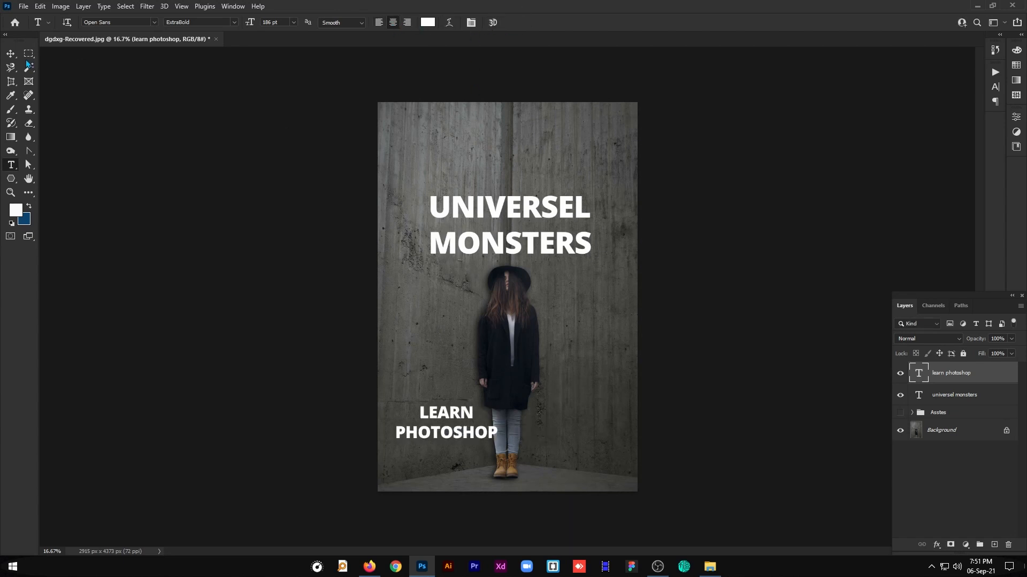
left_click(10, 54)
left_click_drag(449, 423, 505, 422)
key("ctrl+t")
left_click_drag(554, 444, 590, 443)
key("Return")
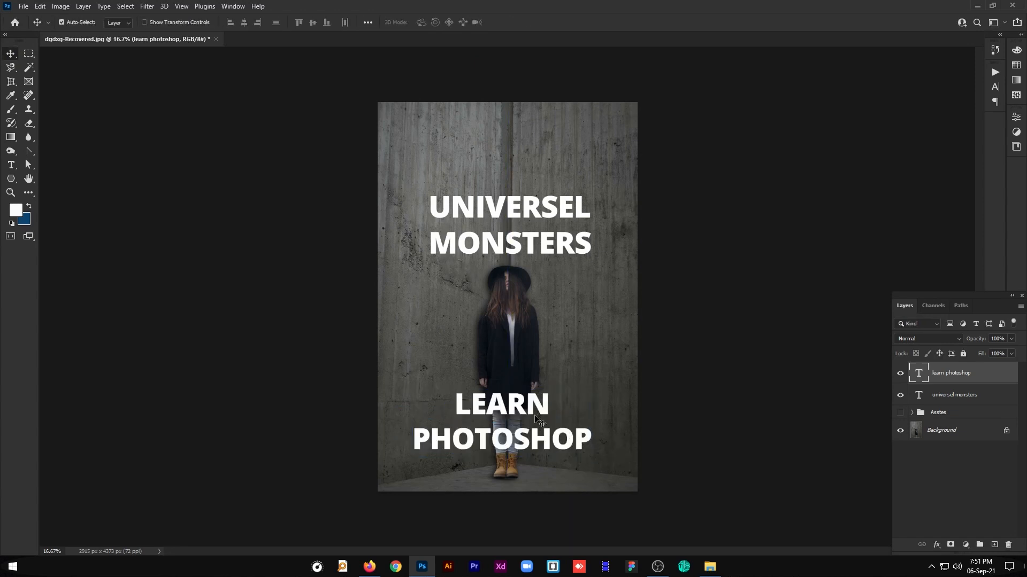
Step: Nudge the LEARN PHOTOSHOP text slightly down and right, and lower the UNIVERSEL MONSTERS title onto the woman's hat
left_click_drag(523, 411, 531, 419)
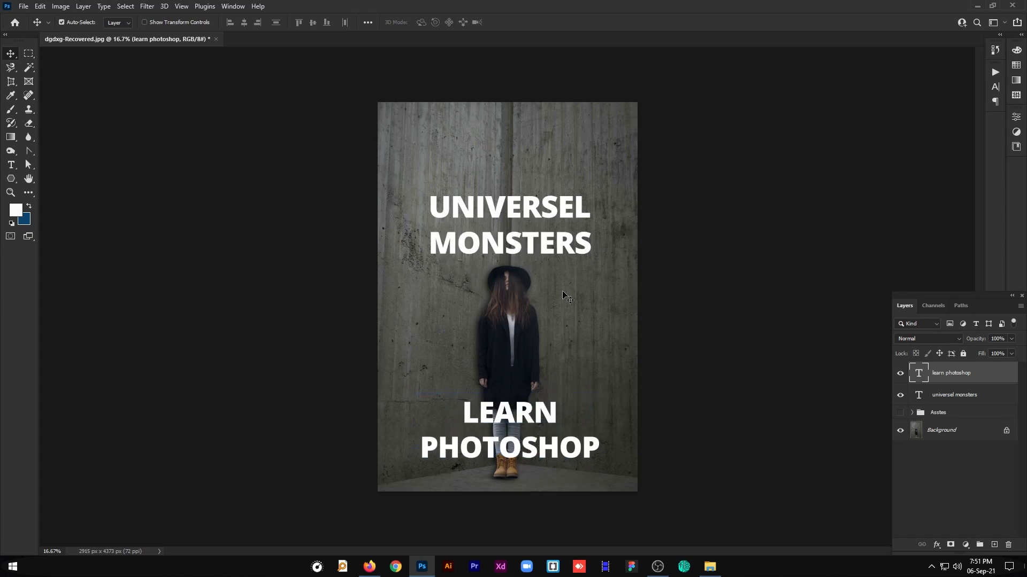
left_click_drag(523, 257, 523, 289)
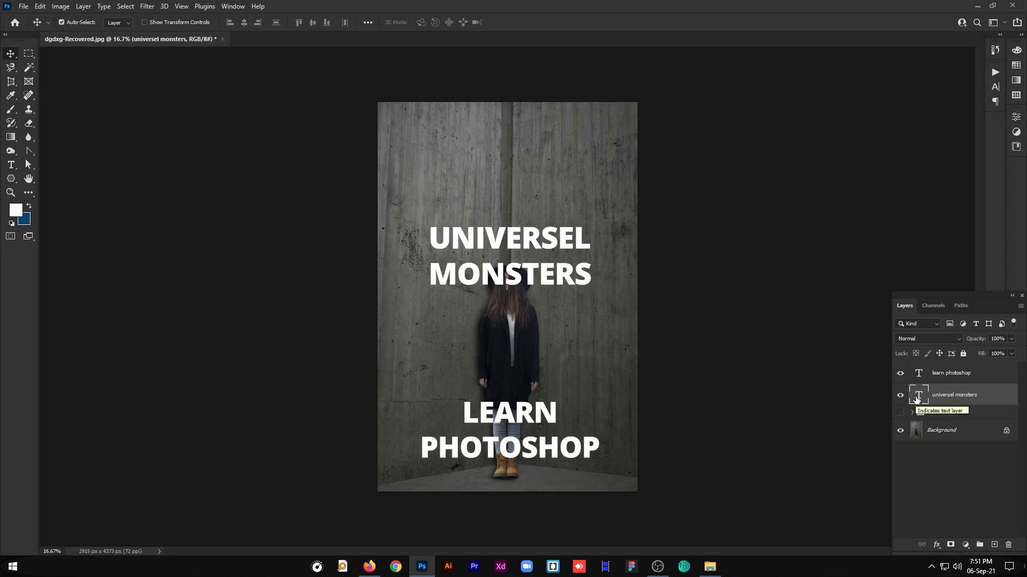
Step: Load the letter shapes of the UNIVERSEL MONSTERS layer as a selection and clear the selection again
right_click(917, 399)
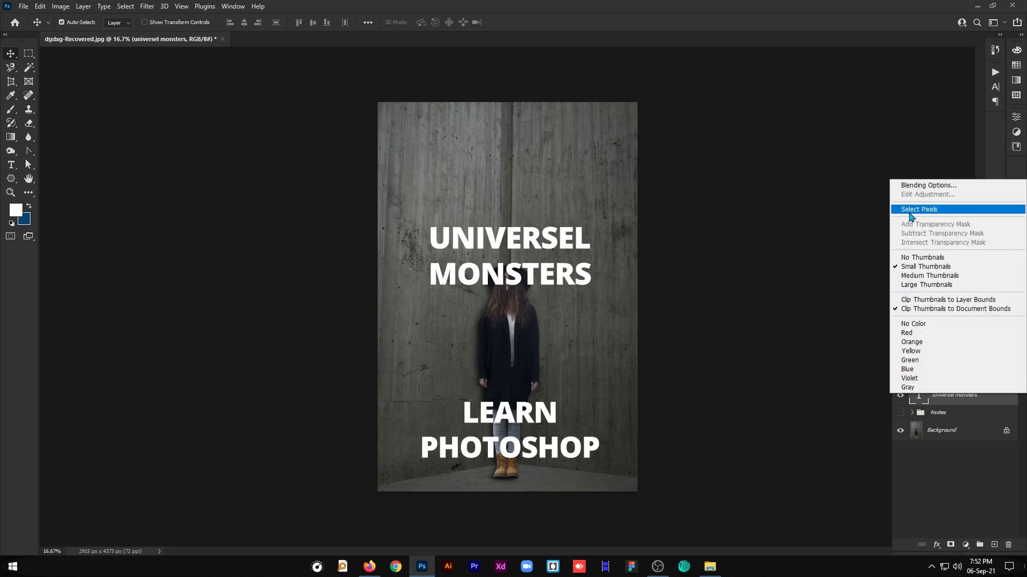
left_click(916, 210)
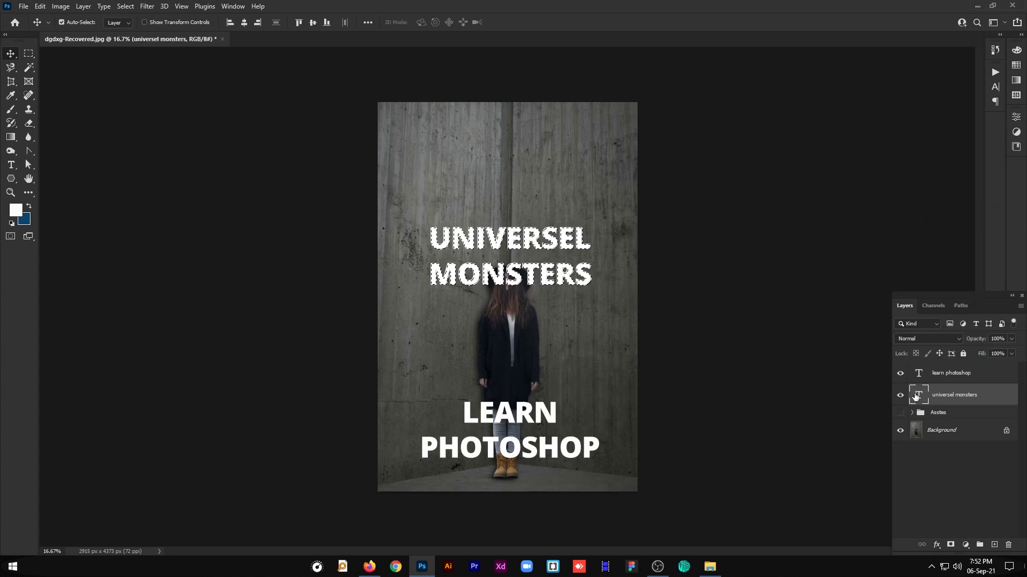
right_click(917, 397)
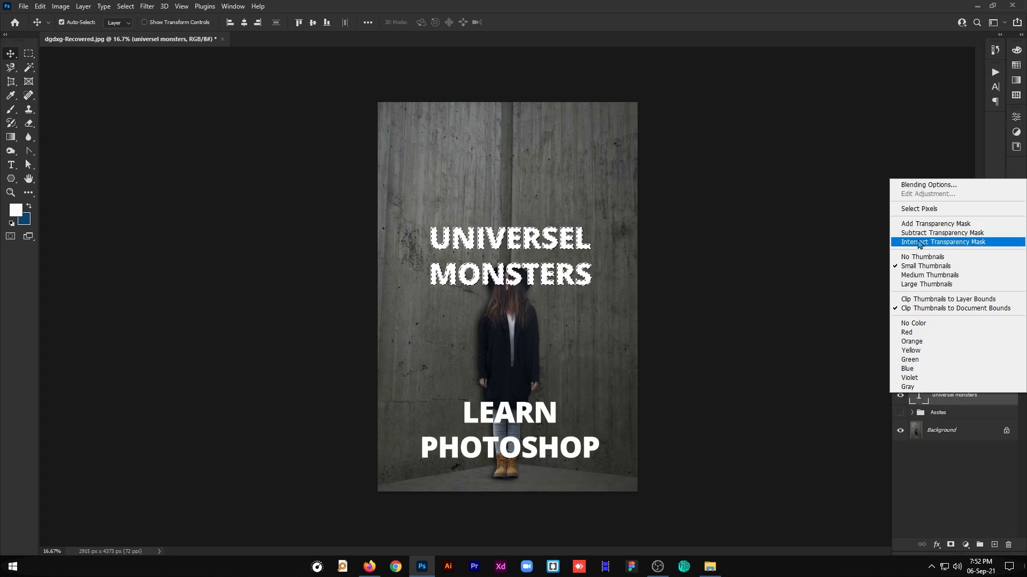
left_click(918, 402)
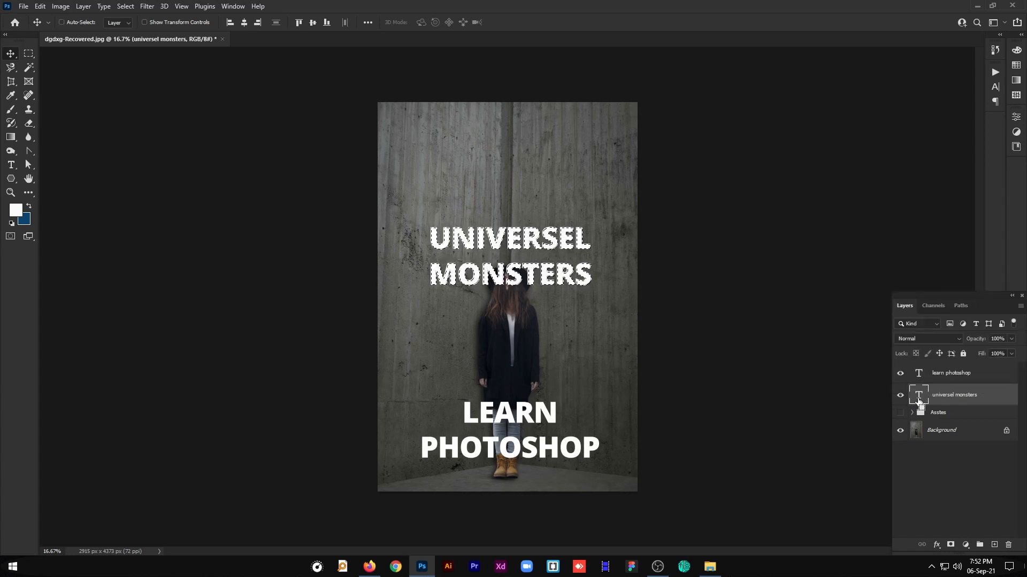
key("ctrl+d")
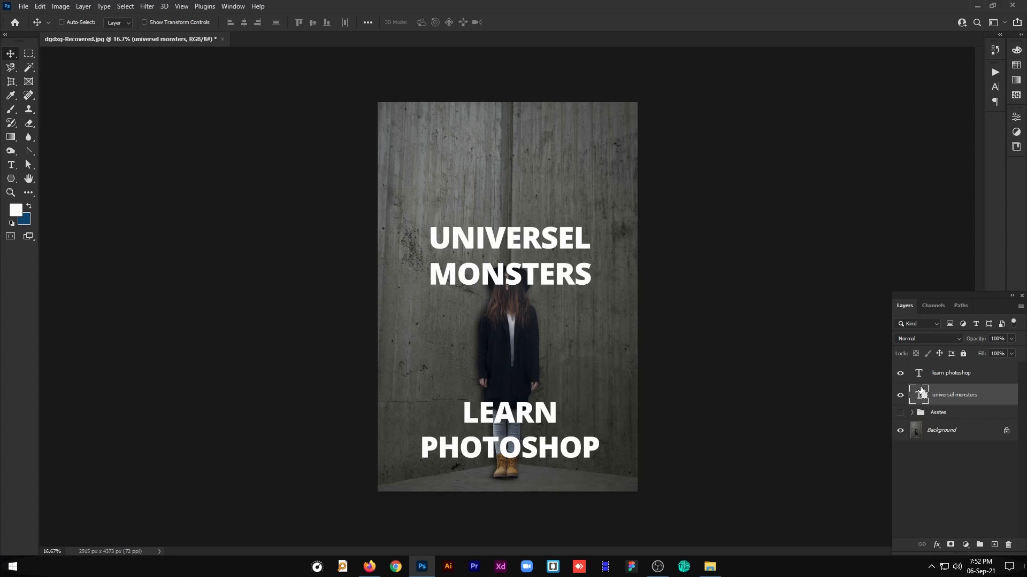
left_click(920, 400, "ctrl")
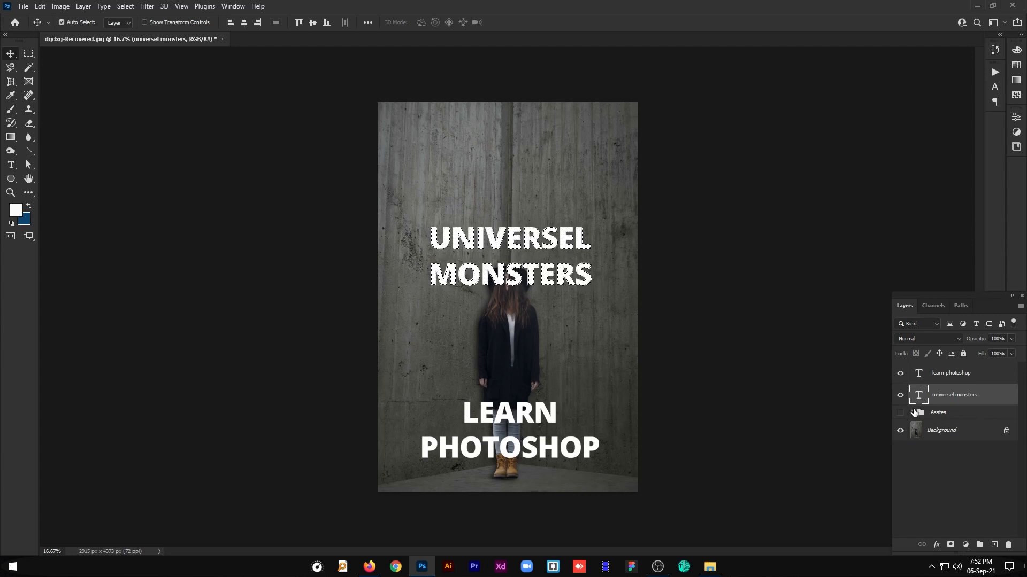
key("ctrl+d")
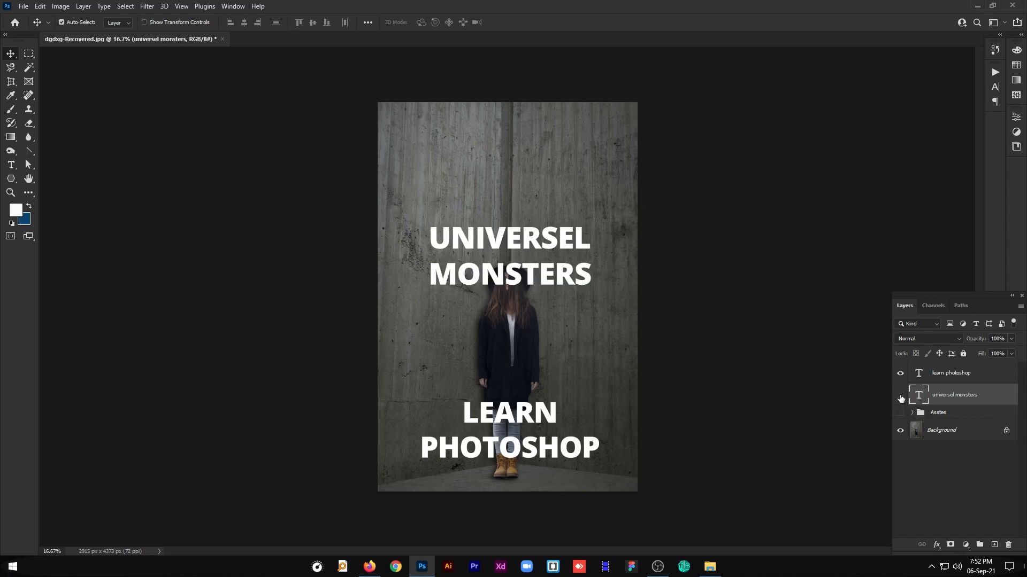
Step: Hide both text layers and add a new empty layer directly below the universel monsters layer
left_click(901, 397)
left_click(899, 379)
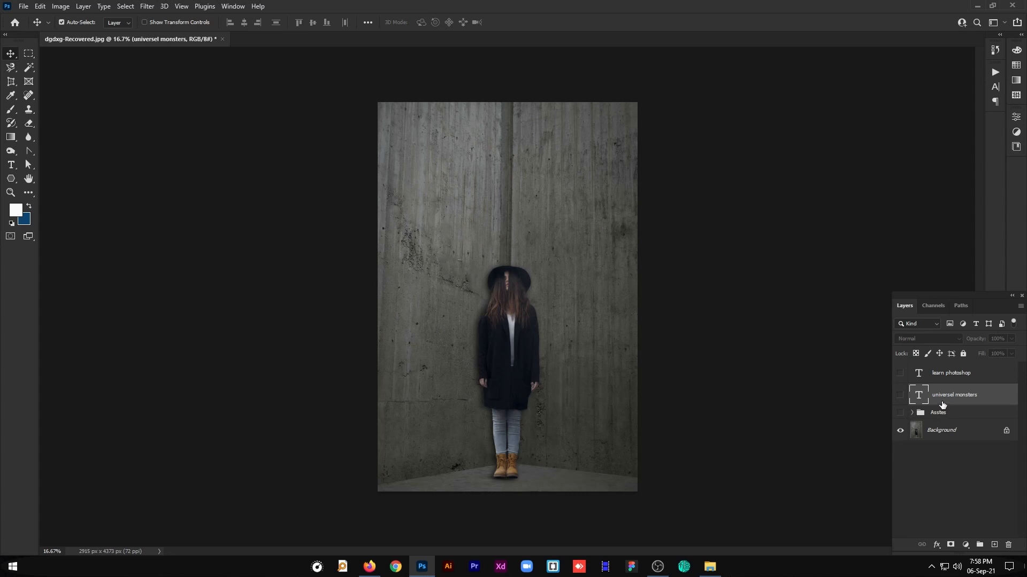
key("ctrl")
left_click(993, 546, "ctrl")
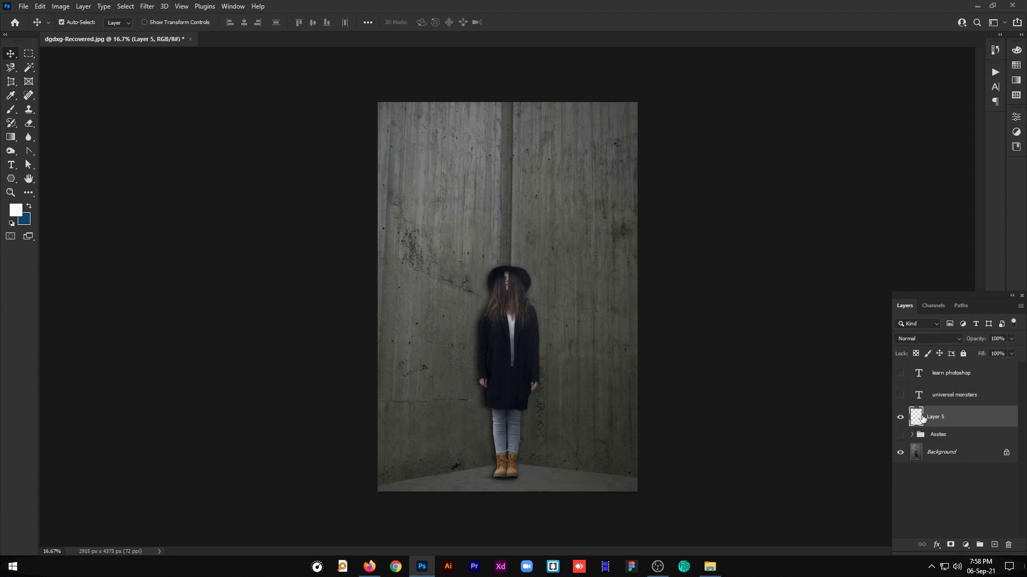
Step: Start the Vanishing Point filter and create a four-corner perspective plane on the left wall, from the floor edge to the room corner
left_click(147, 6)
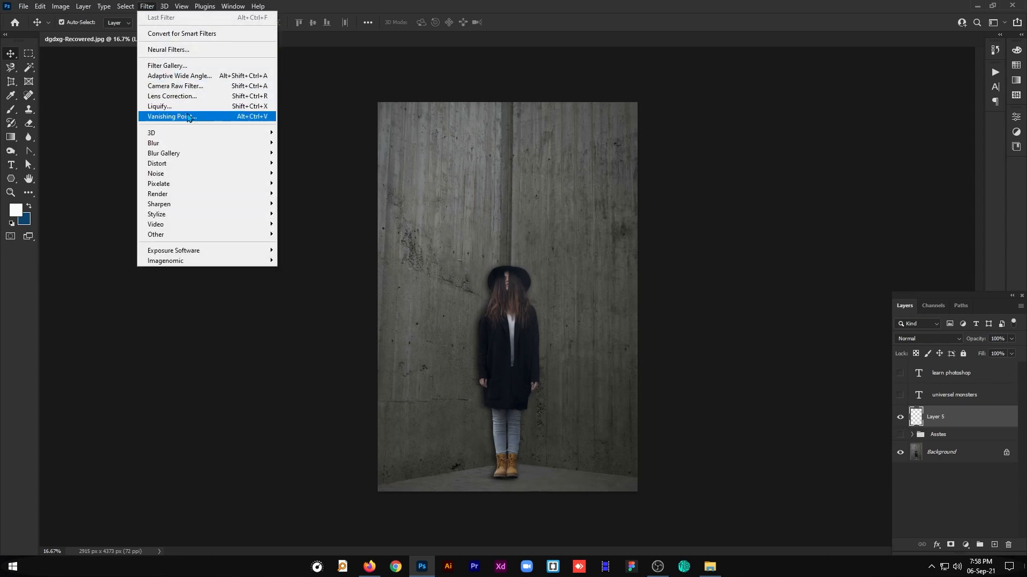
left_click(189, 117)
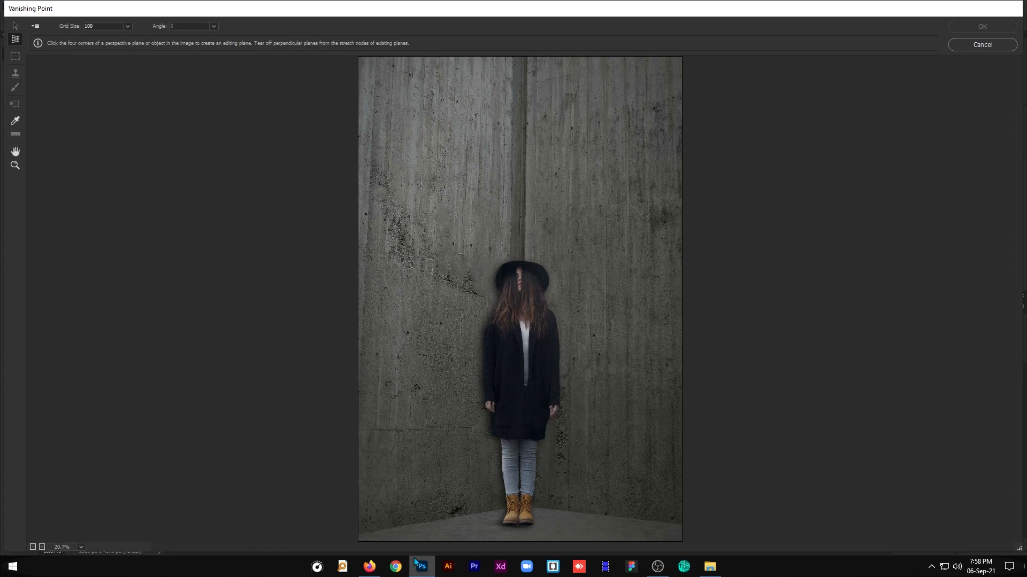
left_click(368, 533)
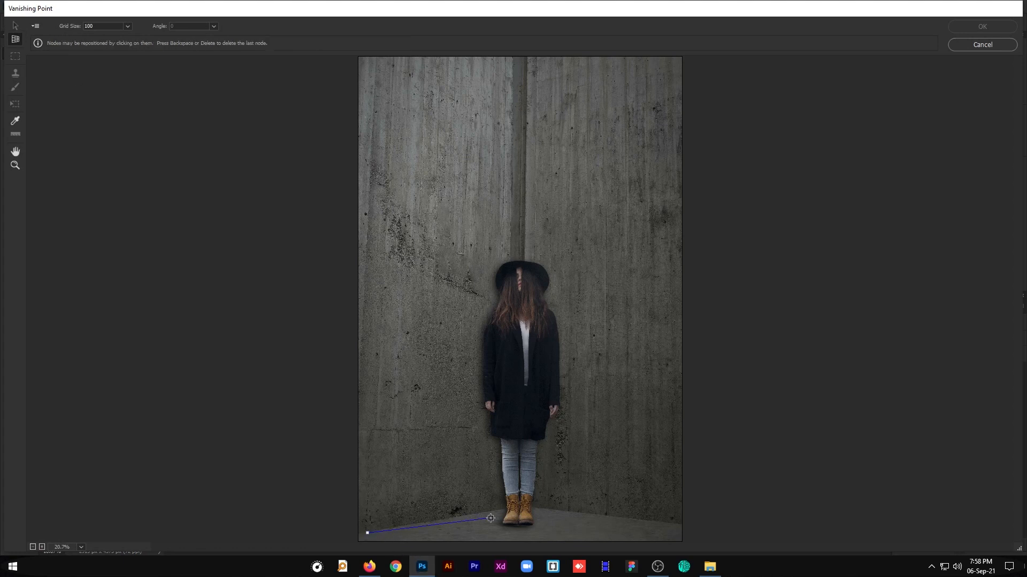
left_click(519, 508)
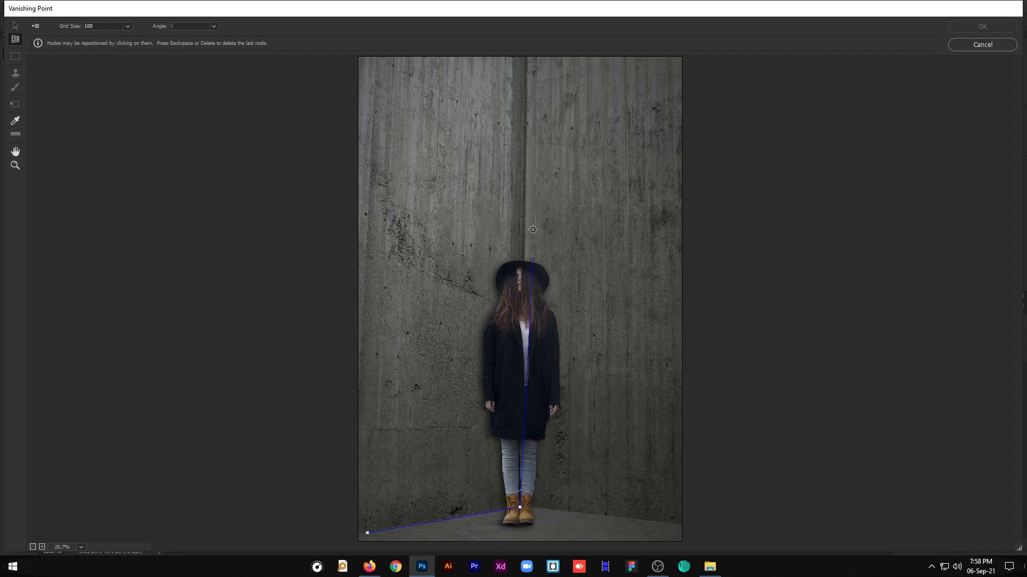
left_click(523, 190)
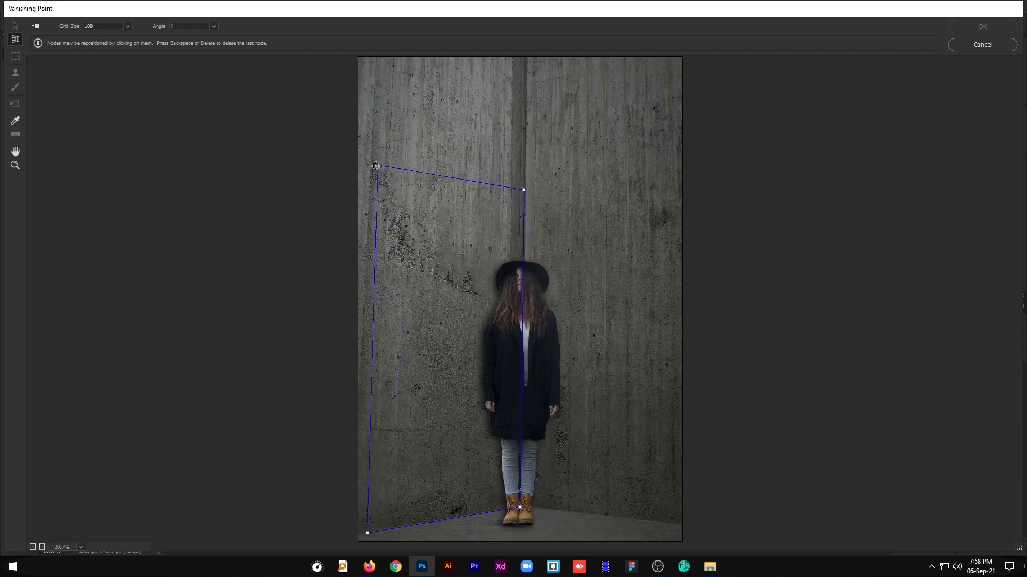
left_click(369, 165)
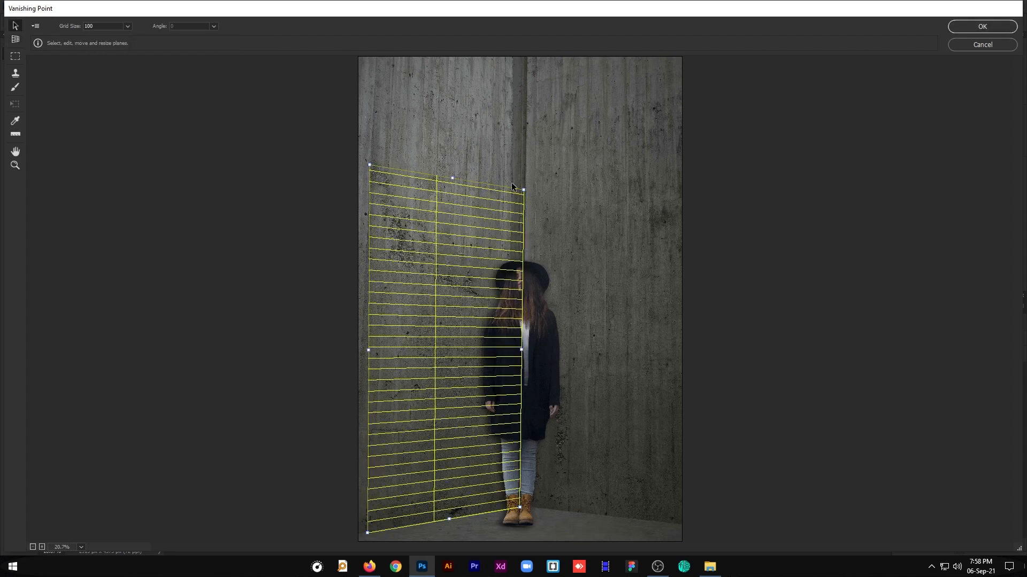
Step: Fine-tune the four corners of the left wall's plane to match the wall's perspective and the room corner
left_click_drag(523, 191, 524, 183)
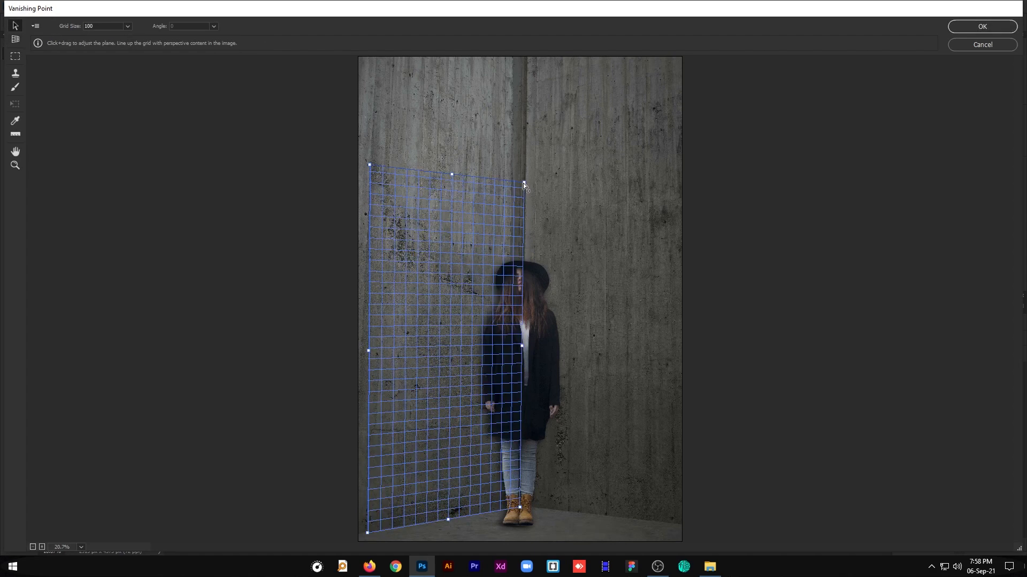
left_click_drag(369, 164, 369, 157)
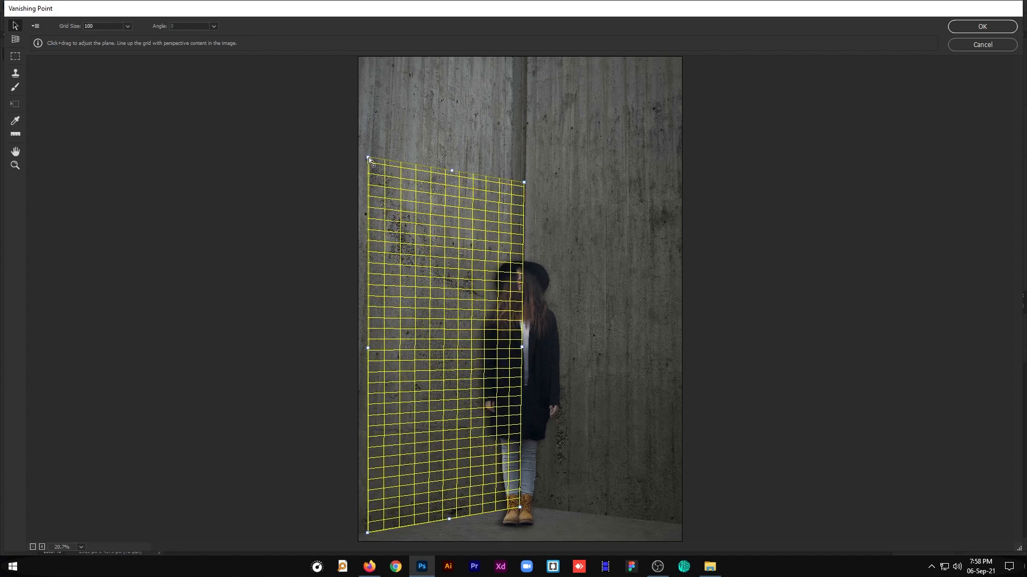
left_click_drag(368, 158, 373, 159)
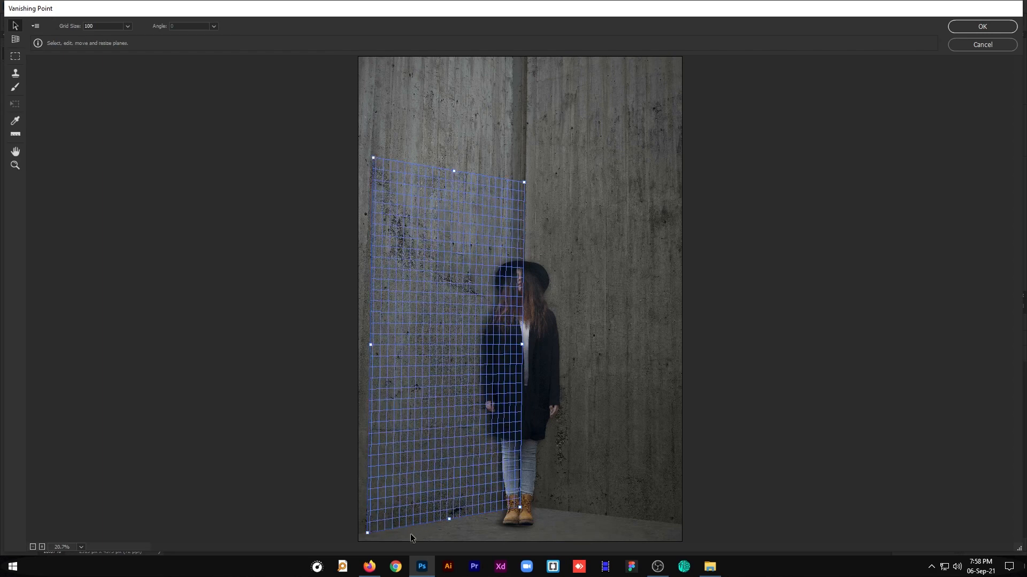
left_click_drag(368, 533, 365, 532)
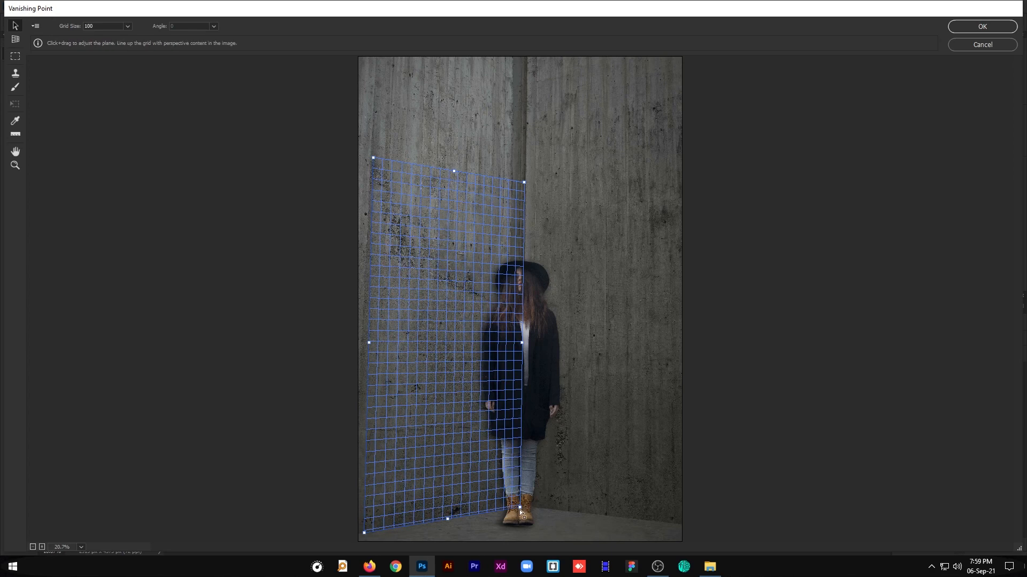
left_click_drag(520, 508, 522, 510)
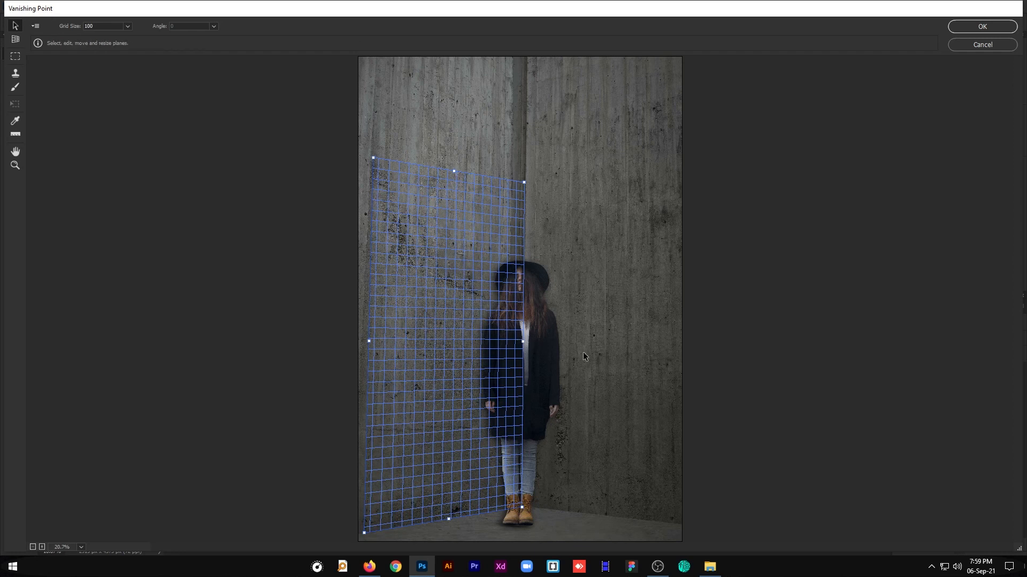
Step: Tear off a perpendicular plane from the room corner across the right wall and align its outer corners with that wall's perspective
key("c")
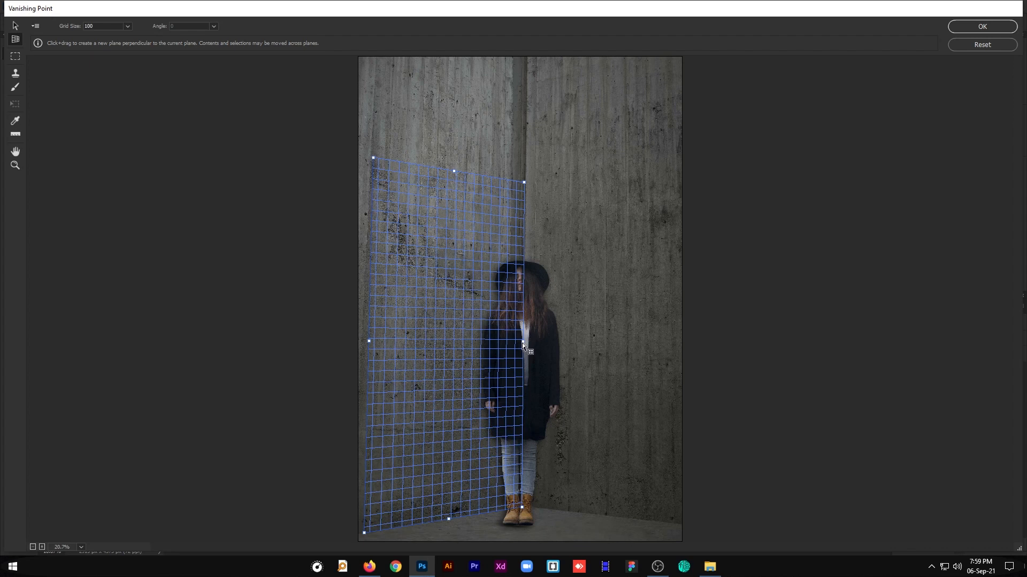
left_click_drag(522, 342, 672, 350)
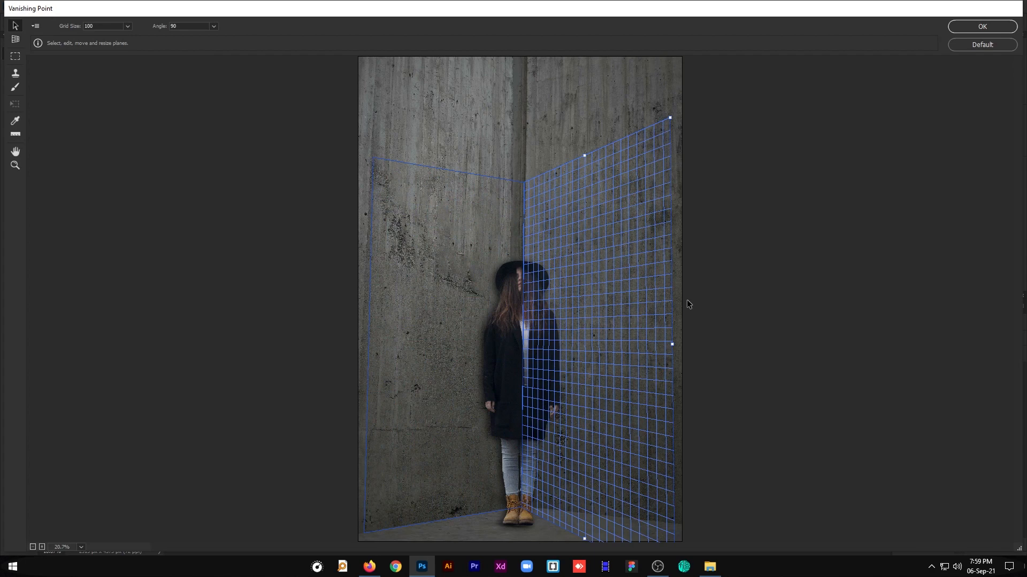
key("ctrl+minus")
left_click_drag(614, 473, 618, 438)
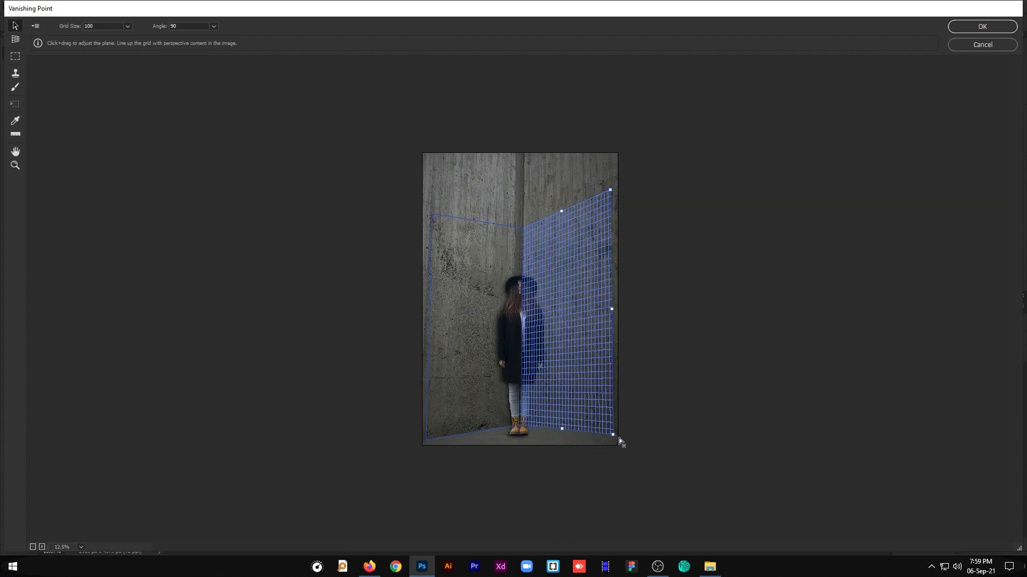
scroll(601, 303, "up", 1)
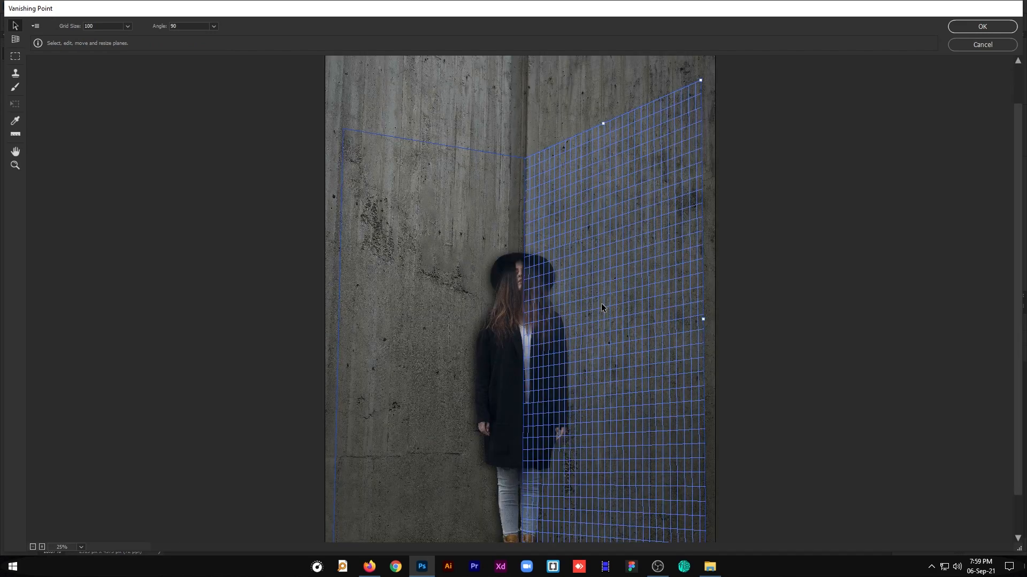
left_click_drag(702, 80, 714, 117)
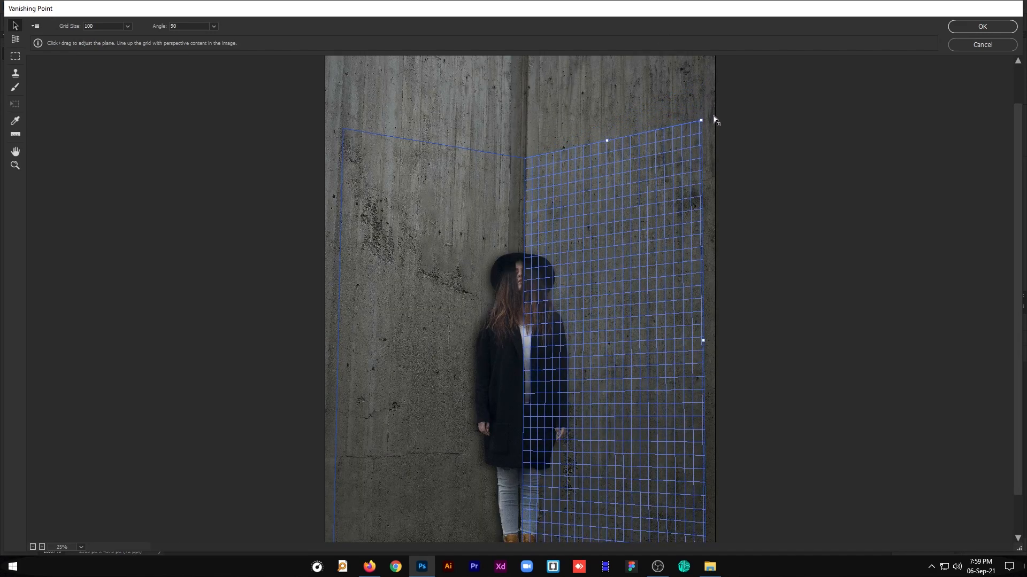
Step: Fine-tune the outer upper and lower corners of the right wall's plane to match the wall's perspective
left_click_drag(701, 119, 706, 119)
key("h")
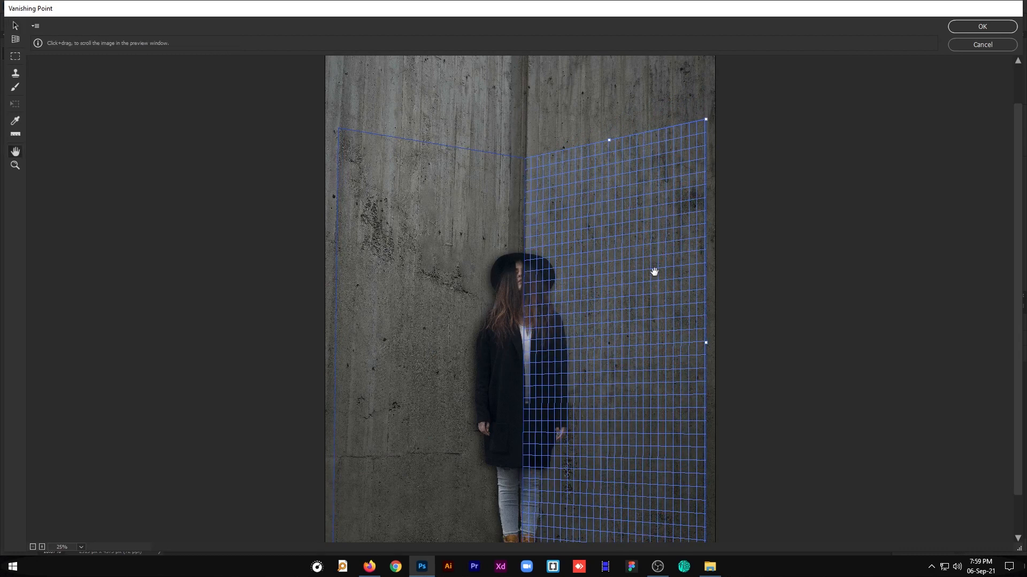
left_click_drag(662, 259, 634, 165)
key("v")
left_click_drag(707, 521, 708, 521)
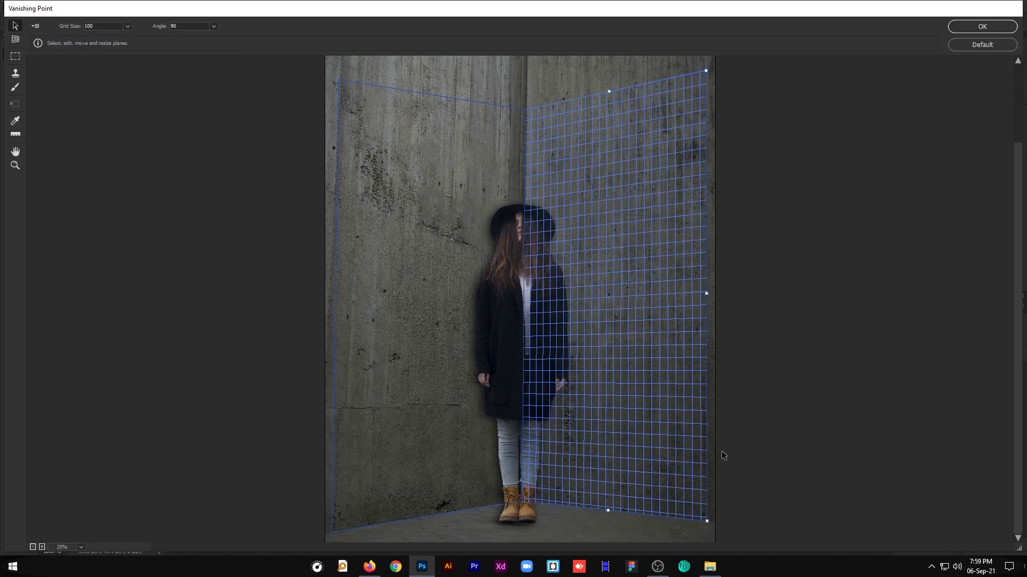
key("ctrl+minus")
key("ctrl+plus")
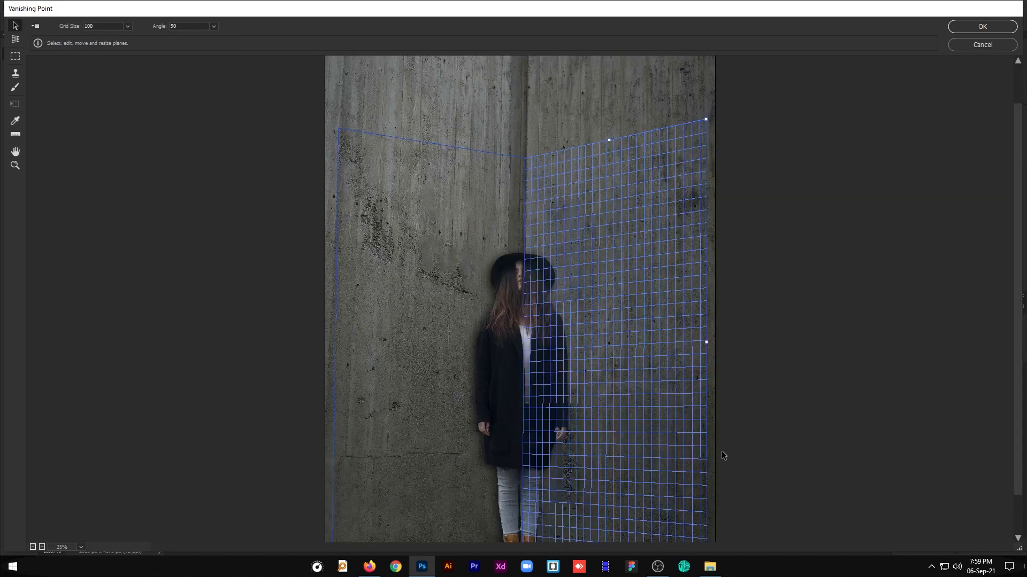
left_click(508, 117)
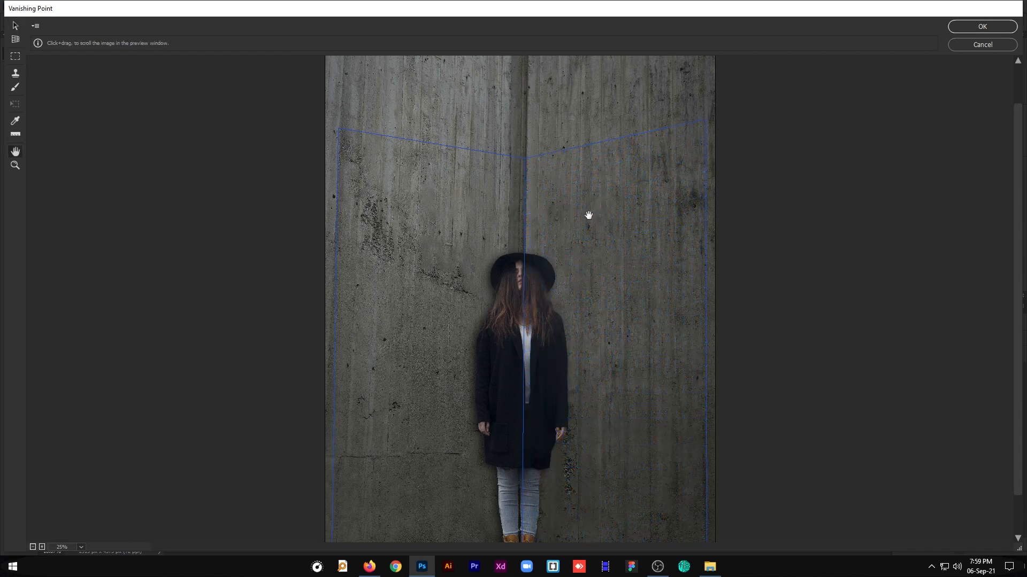
Step: Paste the copied UNIVERSEL MONSTERS text and place it on the perspective planes, wrapping around the room corner above the woman's head
scroll(588, 213, "down", 1)
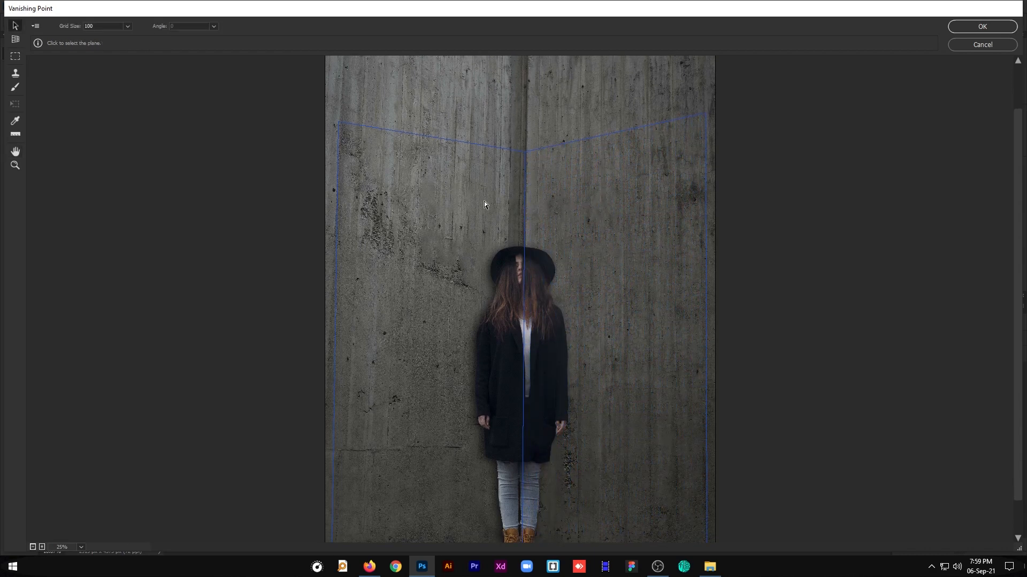
key("h")
left_click_drag(503, 141, 499, 156)
key("v")
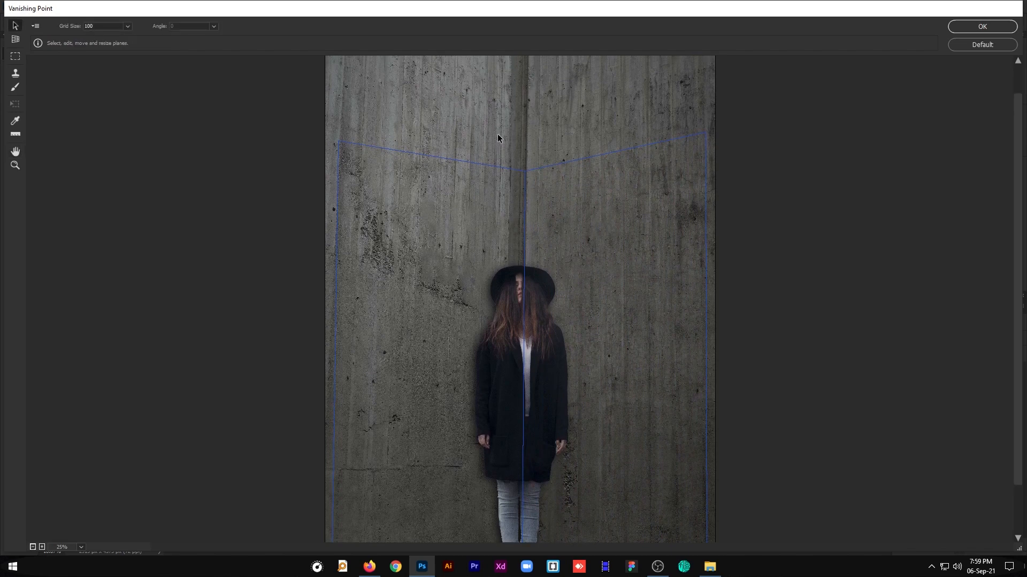
key("ctrl+v")
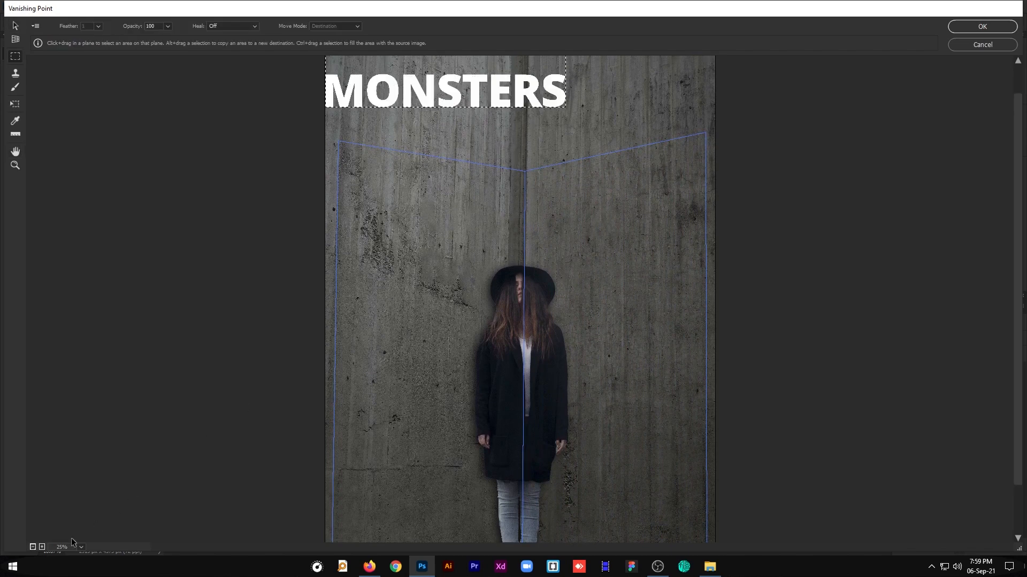
left_click(33, 547)
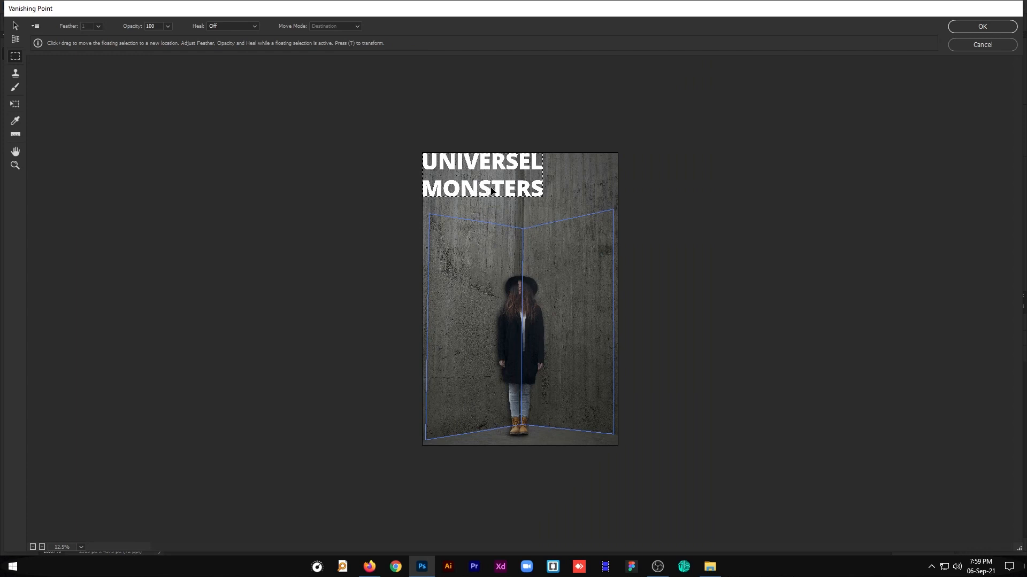
left_click_drag(480, 198, 528, 286)
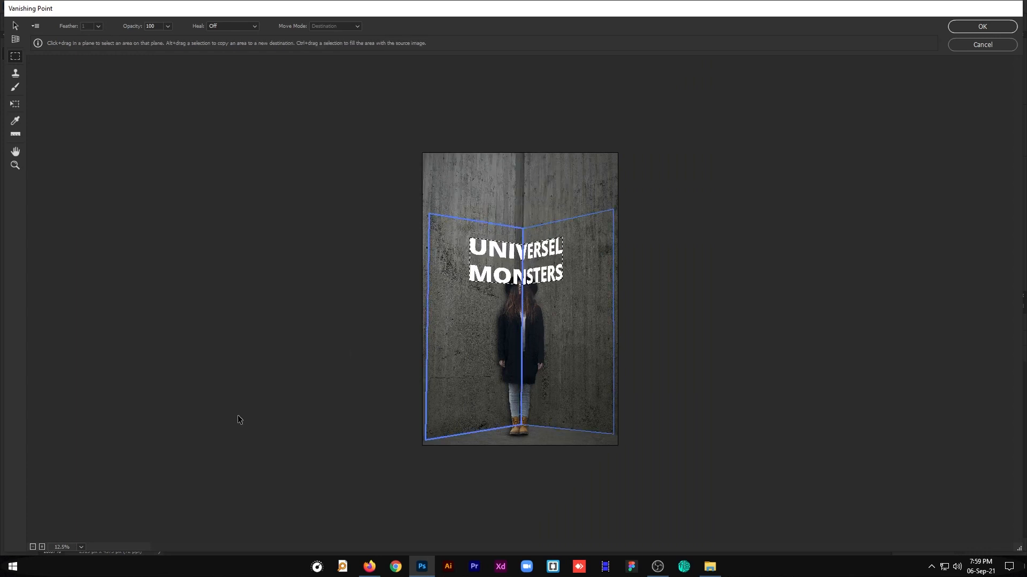
left_click(71, 548)
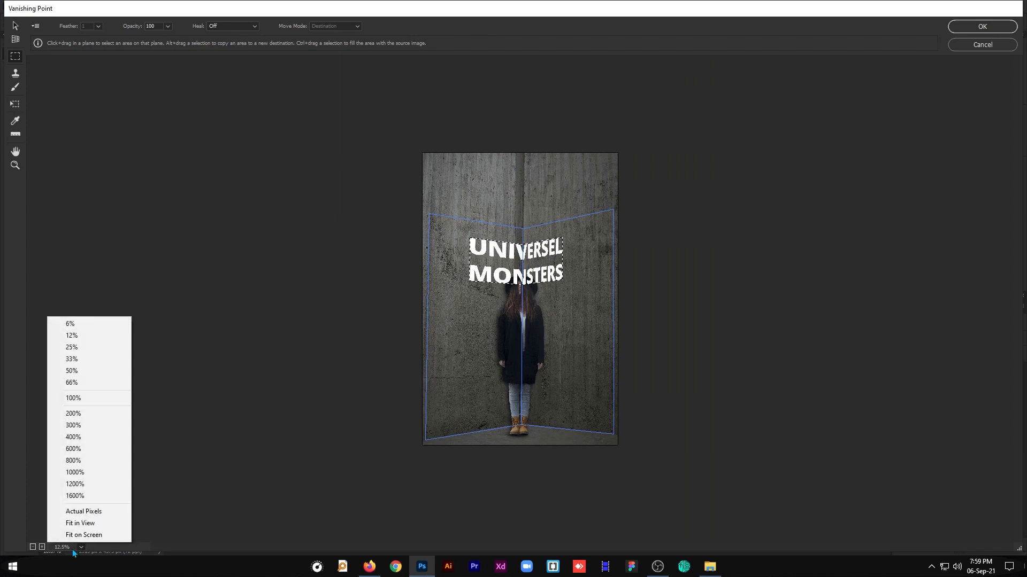
left_click(85, 383)
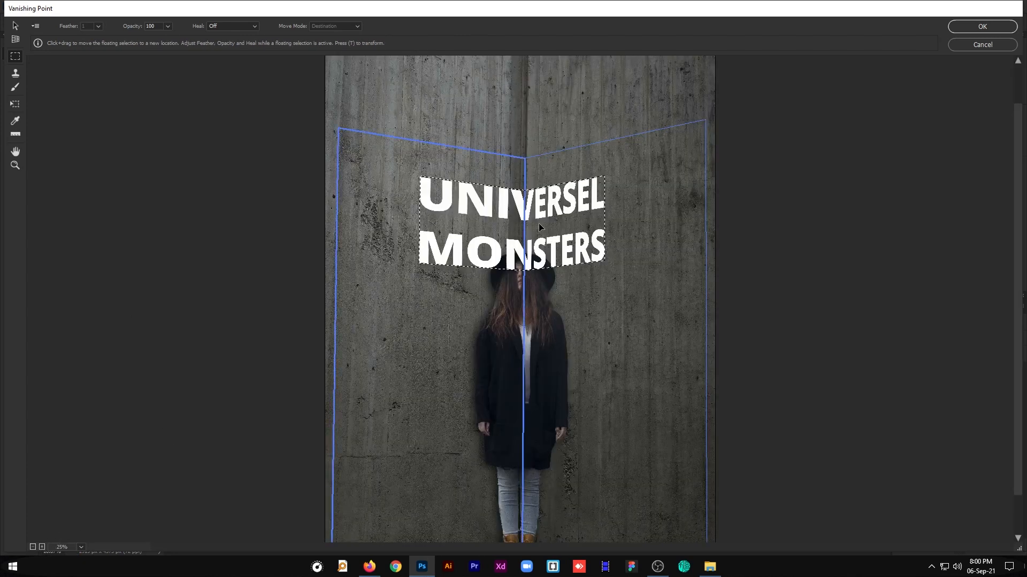
left_click_drag(542, 210, 595, 243)
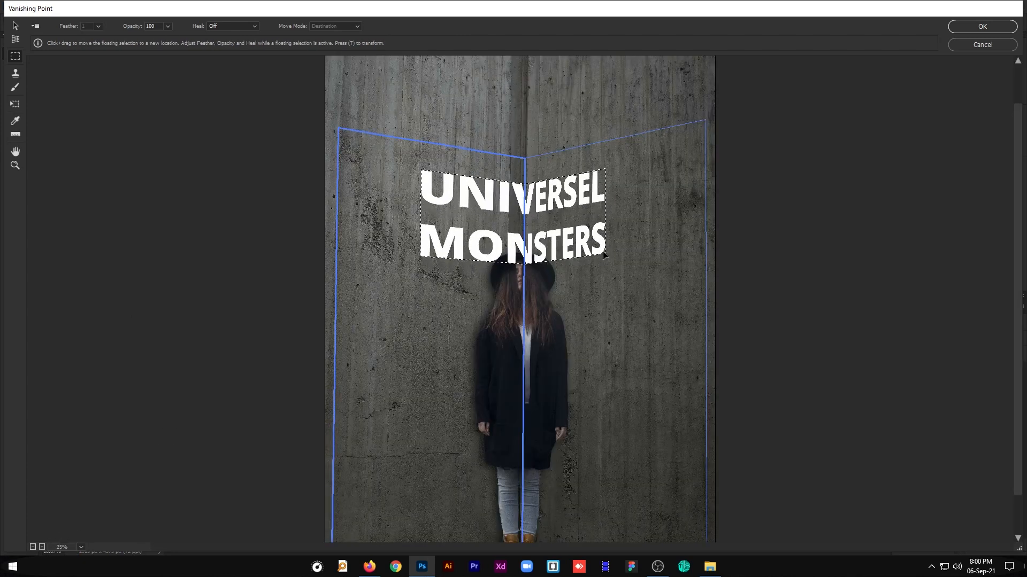
Step: Enlarge the pasted text with the Transform tool and reposition it across both walls, just above the woman's hat
key("t")
left_click_drag(605, 256, 663, 265)
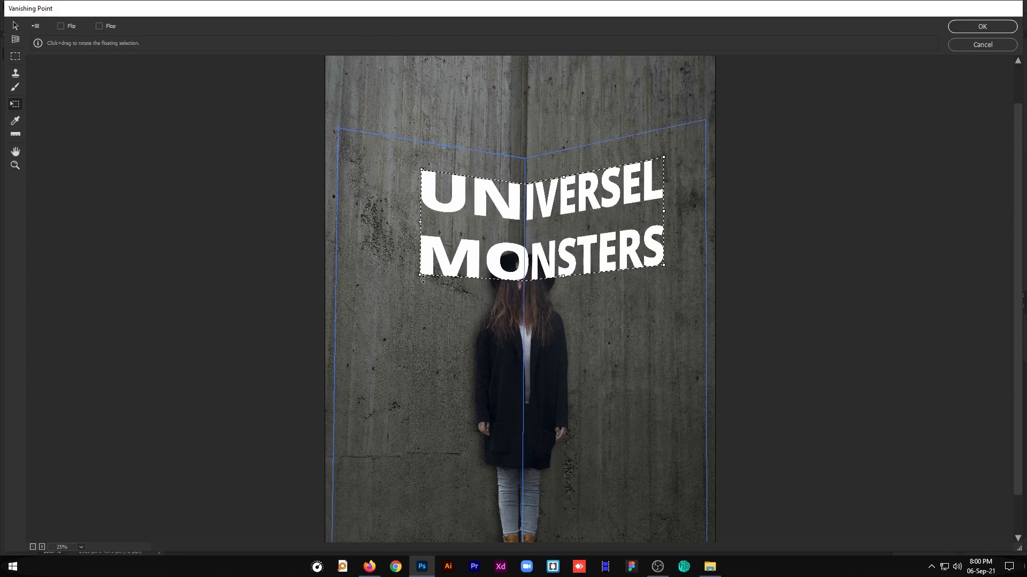
left_click_drag(423, 280, 401, 286)
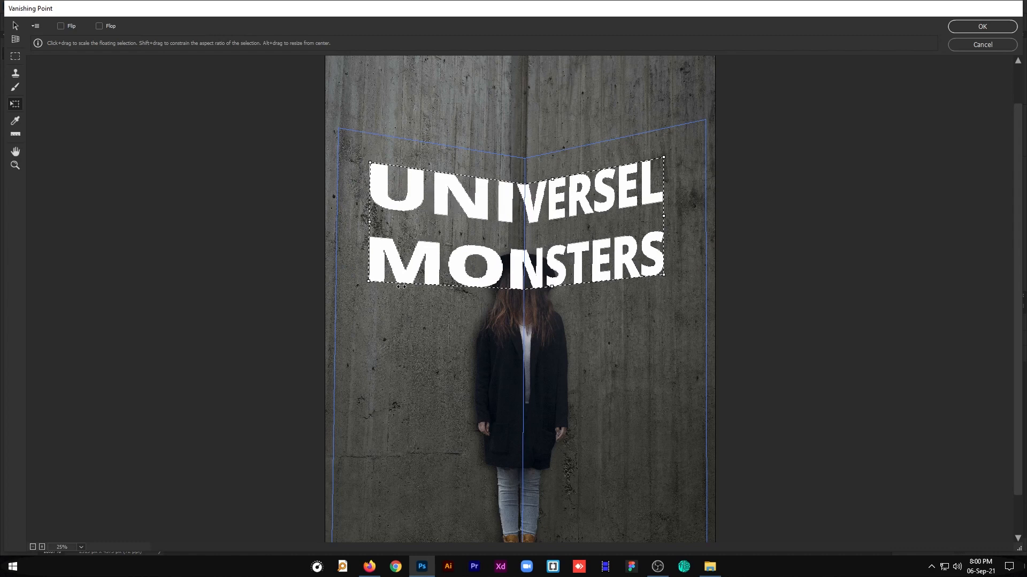
mouse_move(557, 265)
left_mouse_down()
mouse_move(537, 248)
mouse_move(553, 253)
left_mouse_up()
left_click_drag(662, 263, 634, 260)
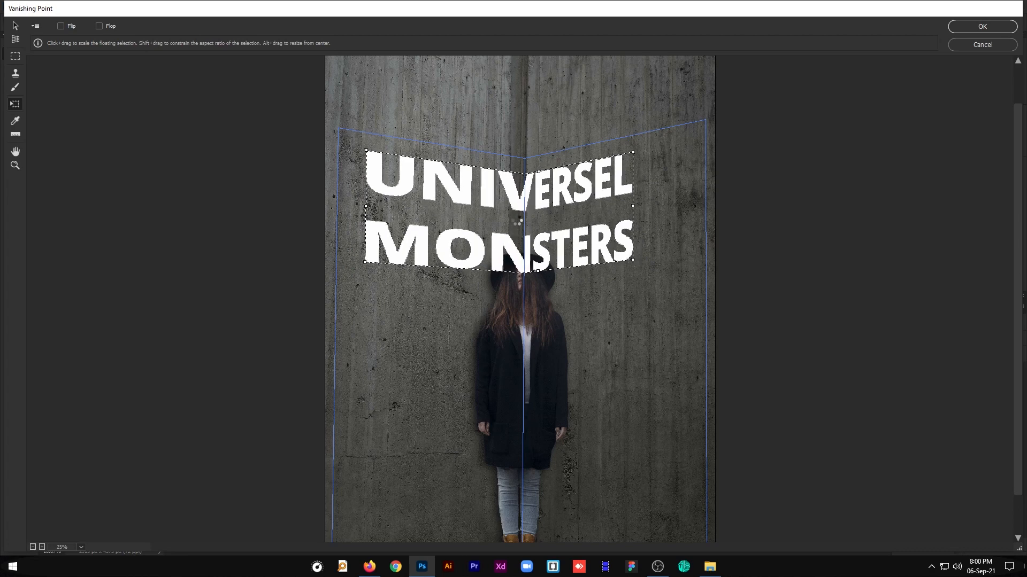
left_click_drag(521, 206, 538, 210)
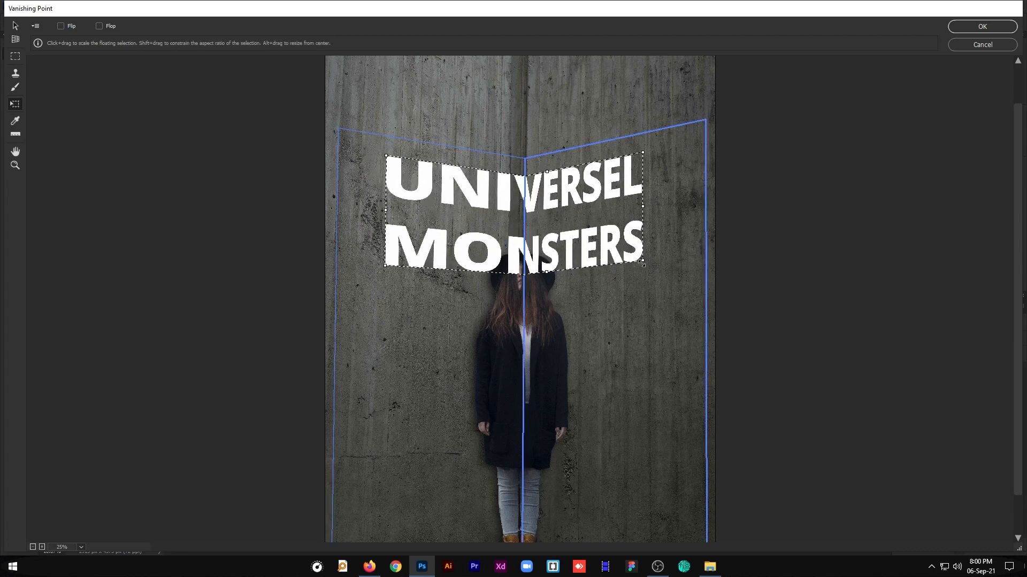
left_click_drag(643, 260, 632, 258)
mouse_move(579, 200)
left_mouse_down()
mouse_move(567, 202)
mouse_move(576, 204)
left_mouse_up()
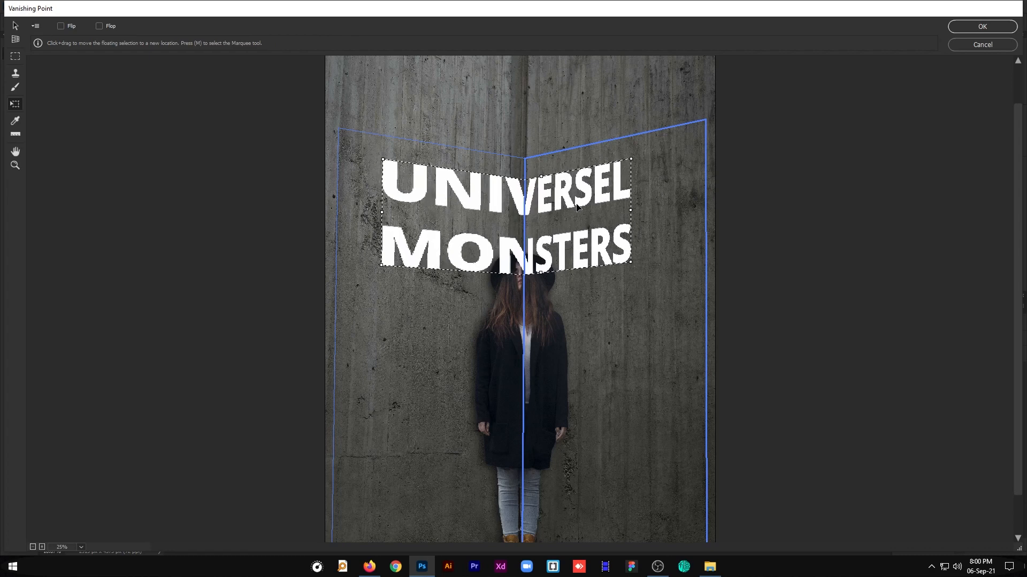
Step: Widen the text toward the outer edges of both walls, shift it slightly toward the left wall, and apply the Vanishing Point filter
left_click_drag(631, 262, 653, 262)
mouse_move(378, 213)
left_mouse_down()
mouse_move(361, 213)
mouse_move(371, 212)
left_mouse_up()
left_click_drag(652, 212, 664, 212)
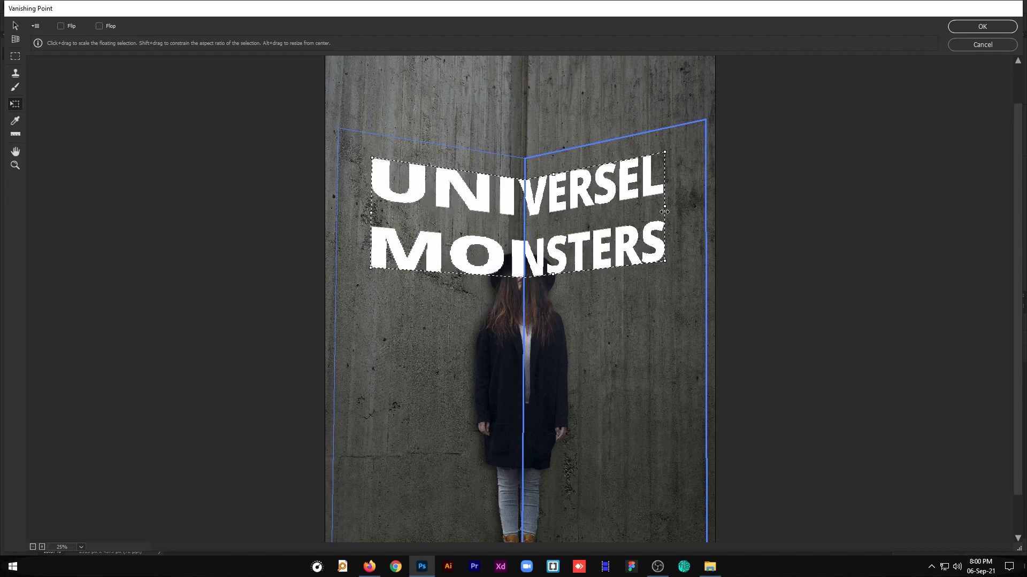
left_click_drag(555, 207, 549, 208)
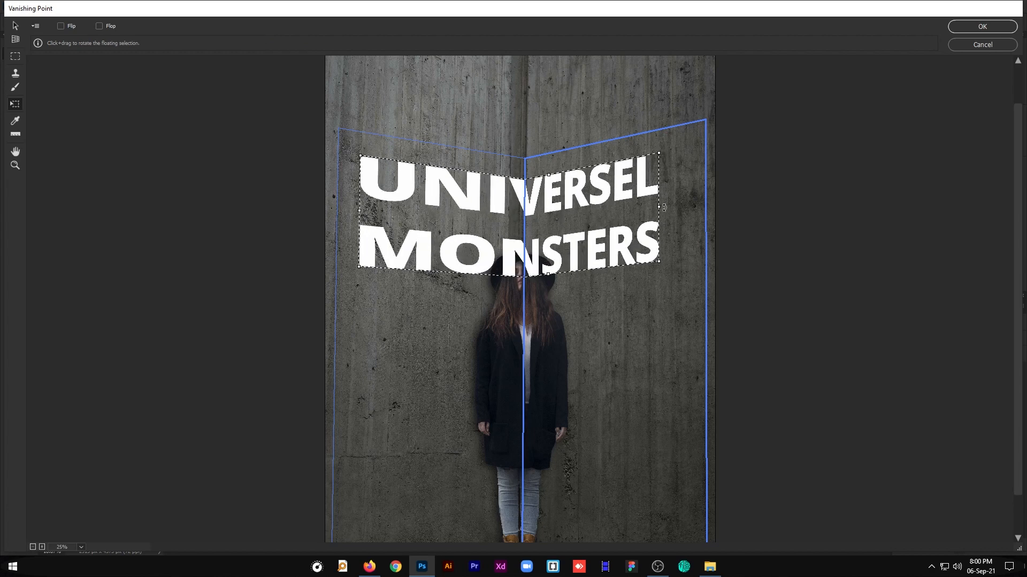
left_click_drag(659, 207, 683, 204)
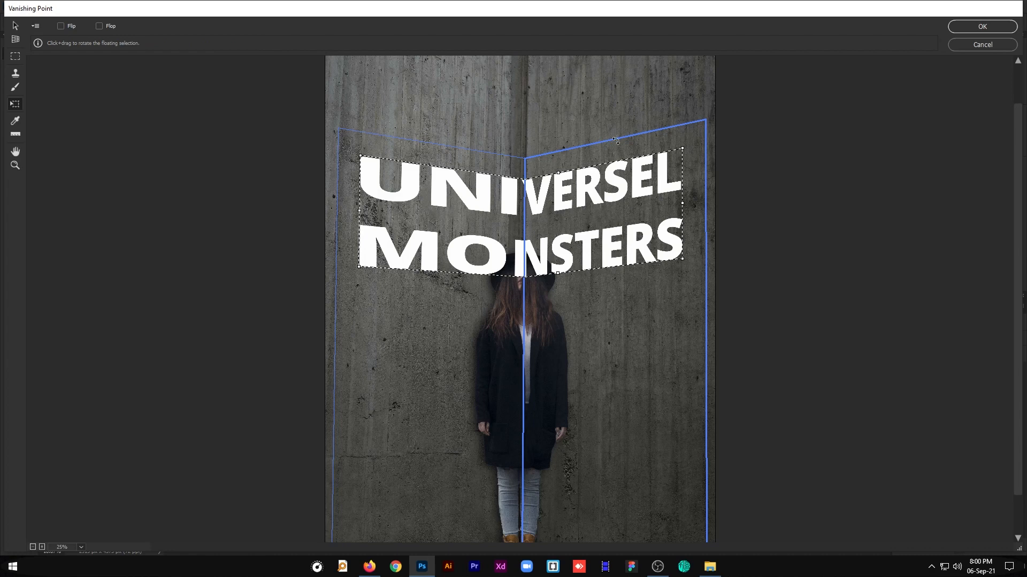
left_click(965, 27)
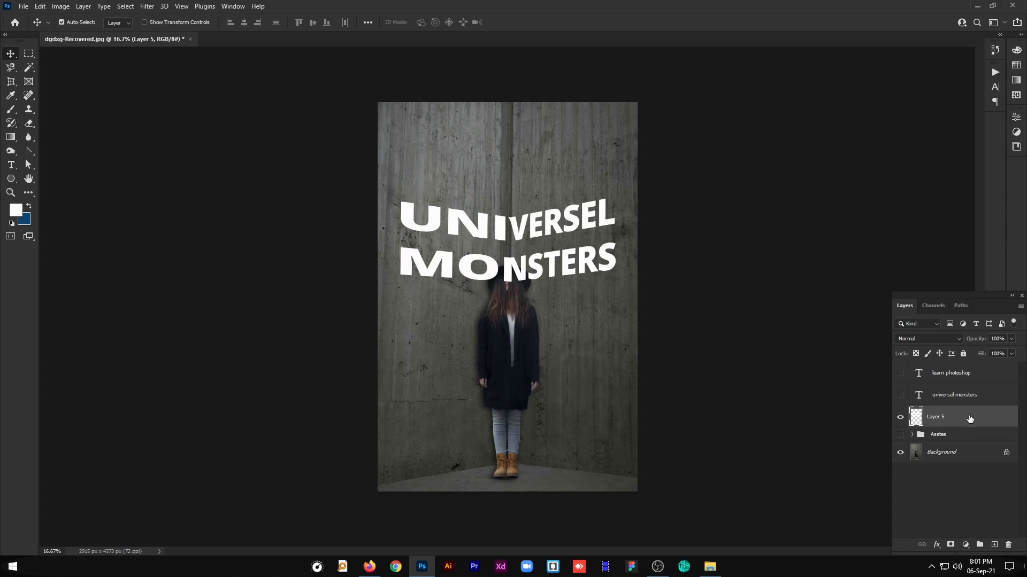
Step: Blend Layer 5's text into the concrete by splitting the Blend If Underlying Layer shadow slider to 20 / 179
double_click(978, 422)
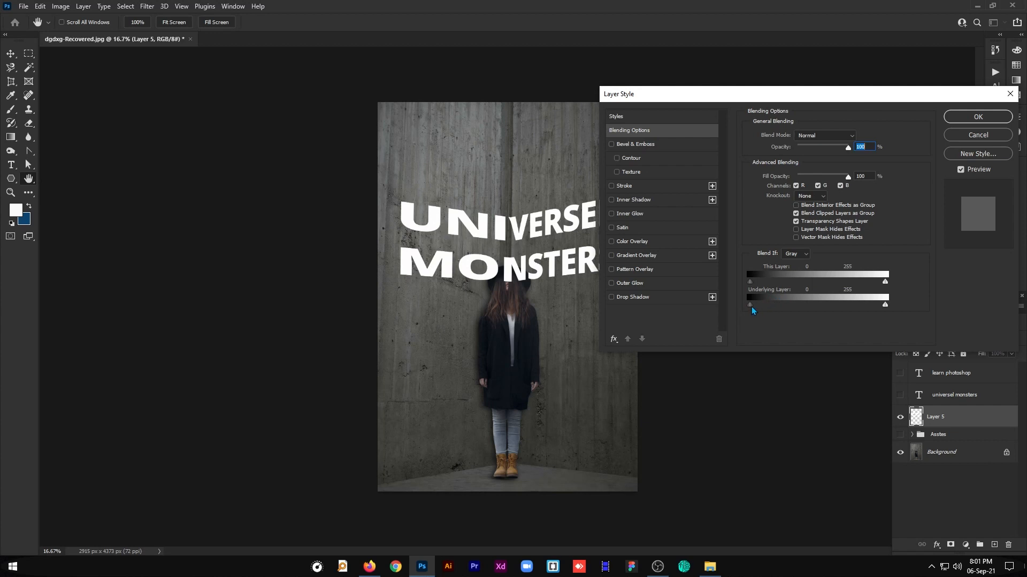
key("alt")
left_click_drag(756, 309, 865, 304)
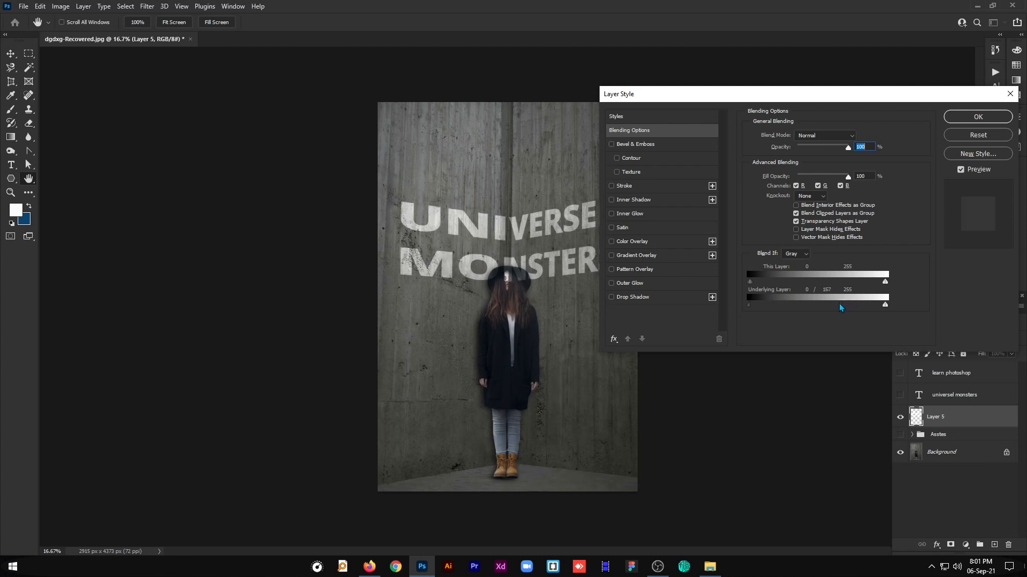
left_click_drag(854, 307, 853, 308)
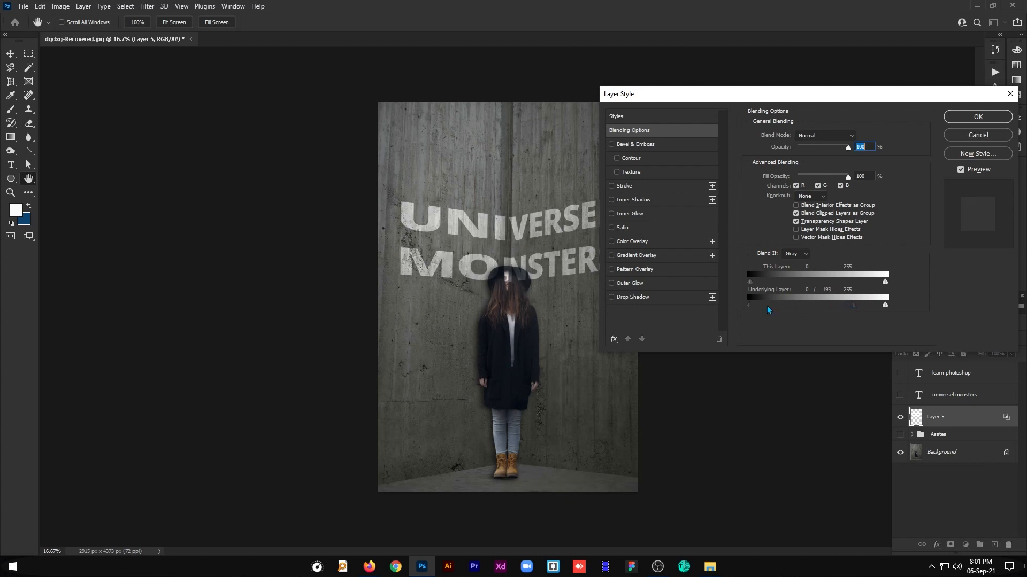
mouse_move(749, 308)
left_mouse_down()
mouse_move(773, 308)
mouse_move(762, 309)
left_mouse_up()
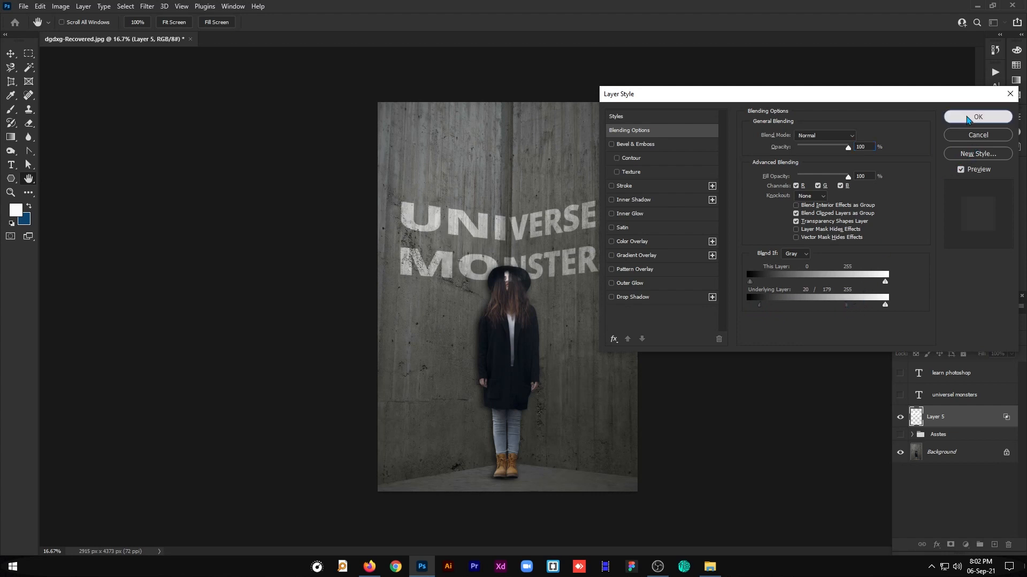
left_click(978, 116)
Step: Erase the leftover text fragments covering the woman's face and hat on Layer 5 with the Eraser tool
key("ctrl+plus")
key("ctrl+plus")
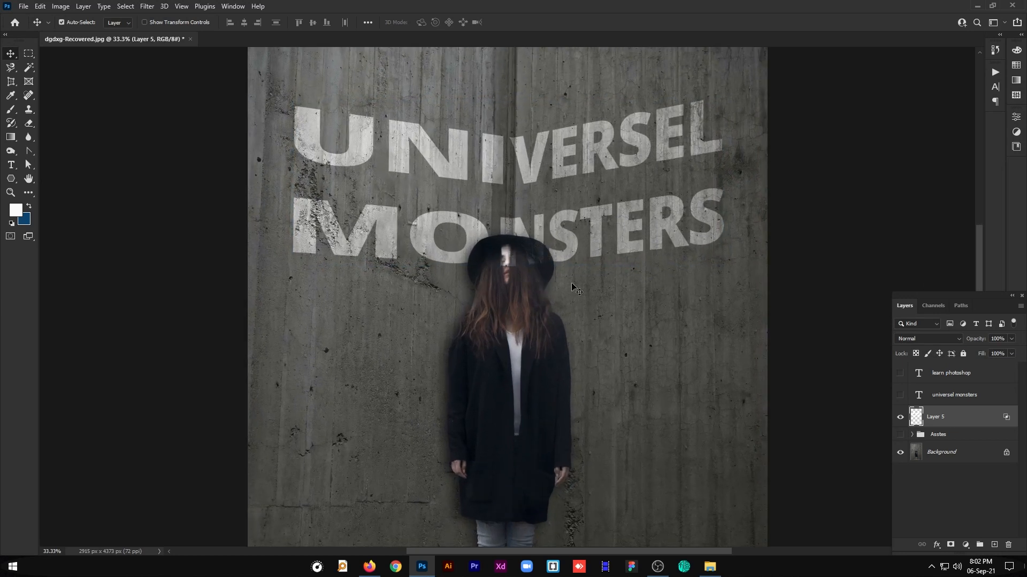
left_click(29, 124)
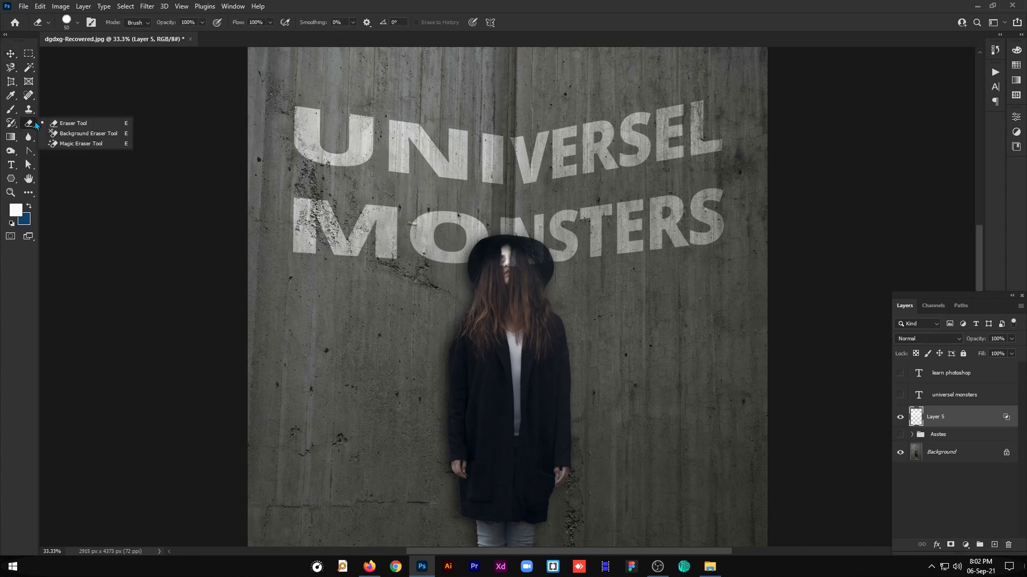
left_click(59, 123)
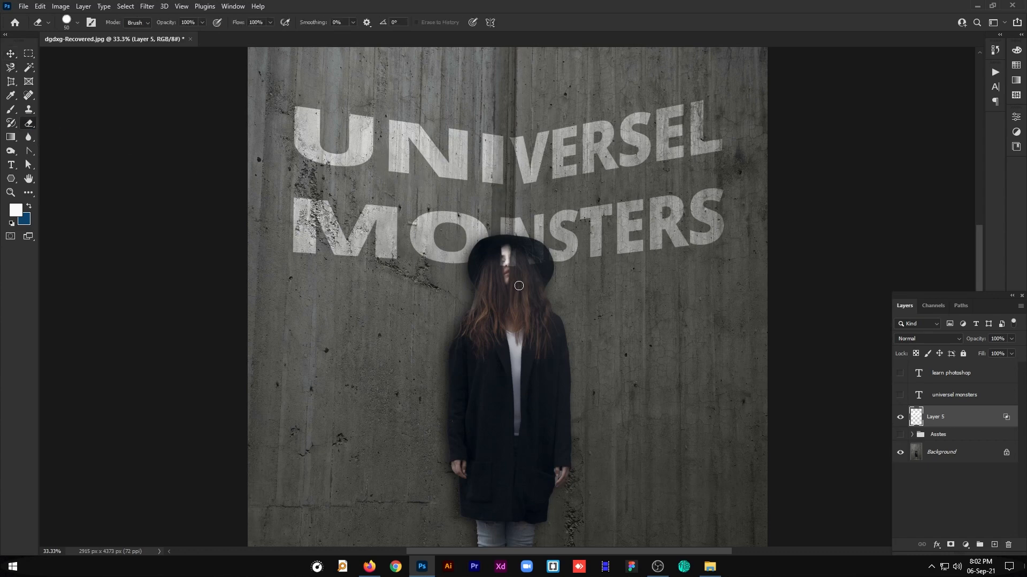
mouse_move(516, 283)
left_mouse_down()
mouse_move(500, 248)
mouse_move(516, 245)
mouse_move(522, 263)
mouse_move(507, 251)
mouse_move(533, 247)
left_mouse_up()
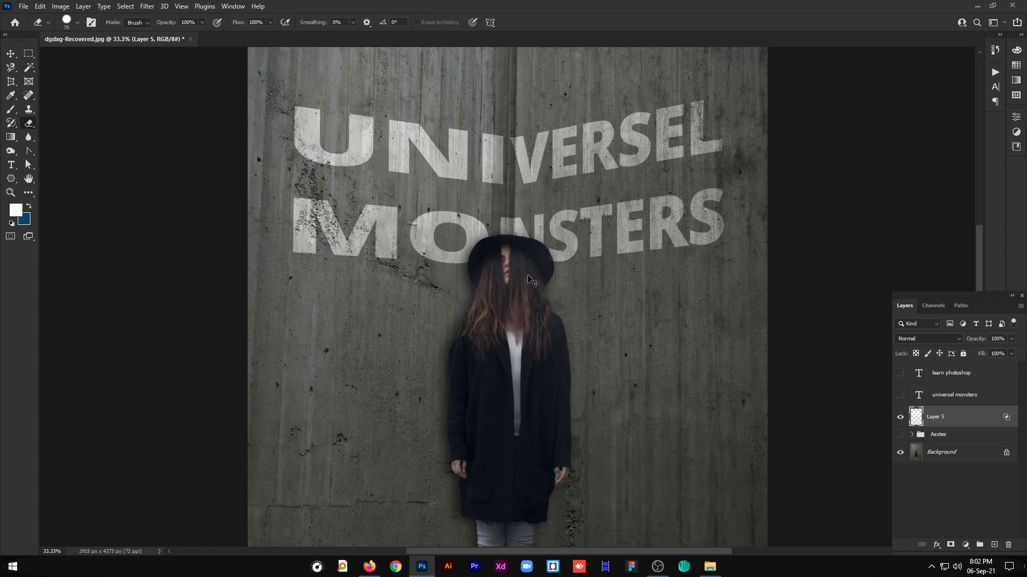
scroll(531, 280, "down", 2)
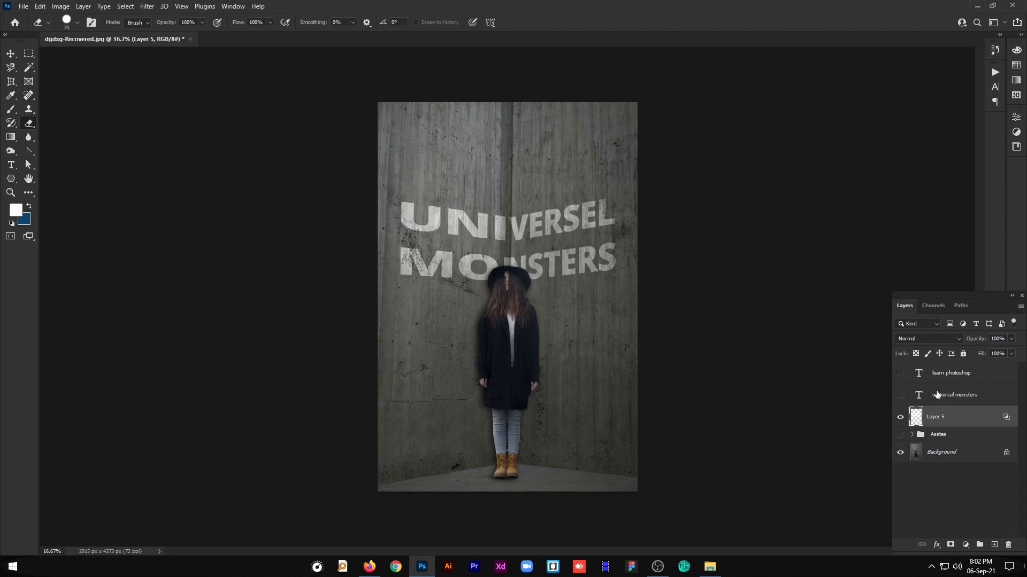
Step: Show the learn photoshop layer, load its text as a selection for copying, deselect it and hide the layer again
left_click(900, 373)
left_click(918, 377)
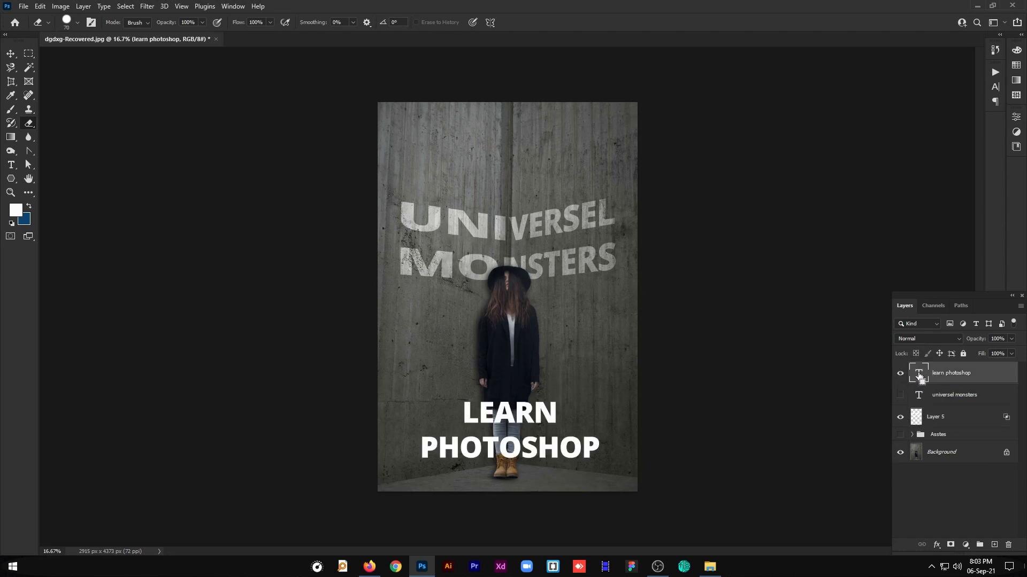
left_click(921, 377, "ctrl")
key("ctrl+d")
left_click(901, 375)
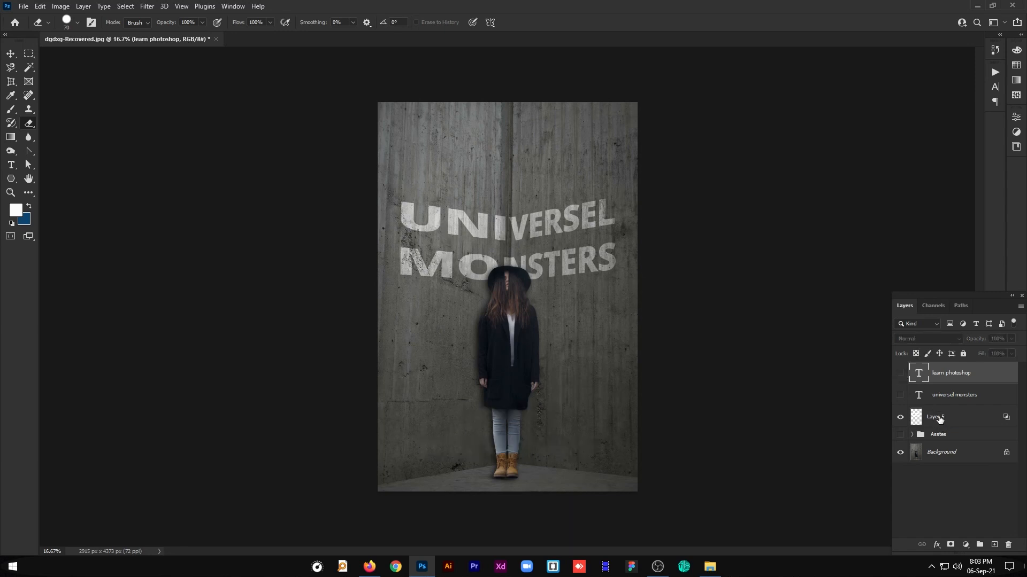
Step: Open the Vanishing Point filter on Layer 5, paste the copied LEARN PHOTOSHOP text and place it low across both wall planes
left_click(936, 419)
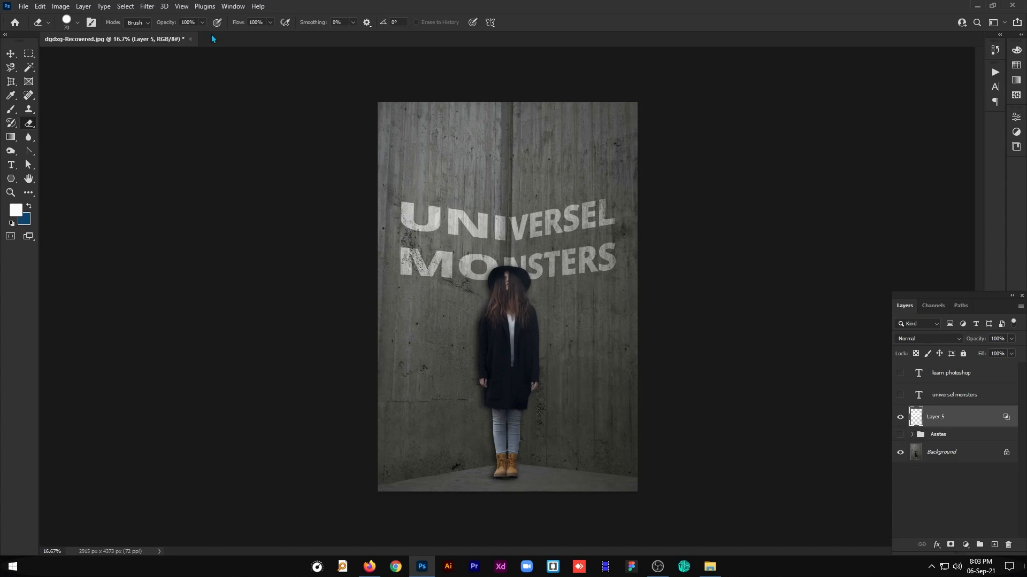
left_click(157, 9)
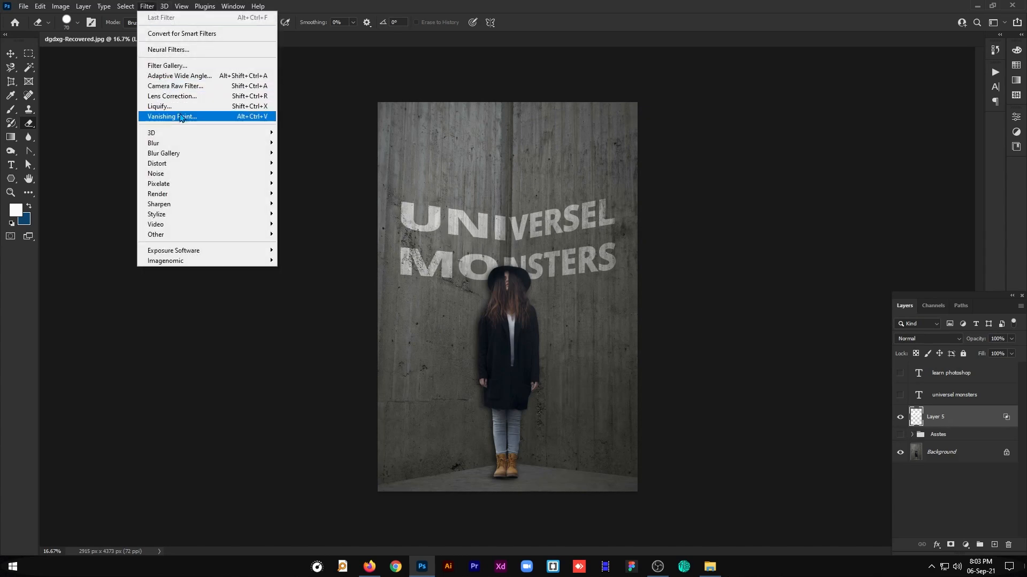
left_click(181, 117)
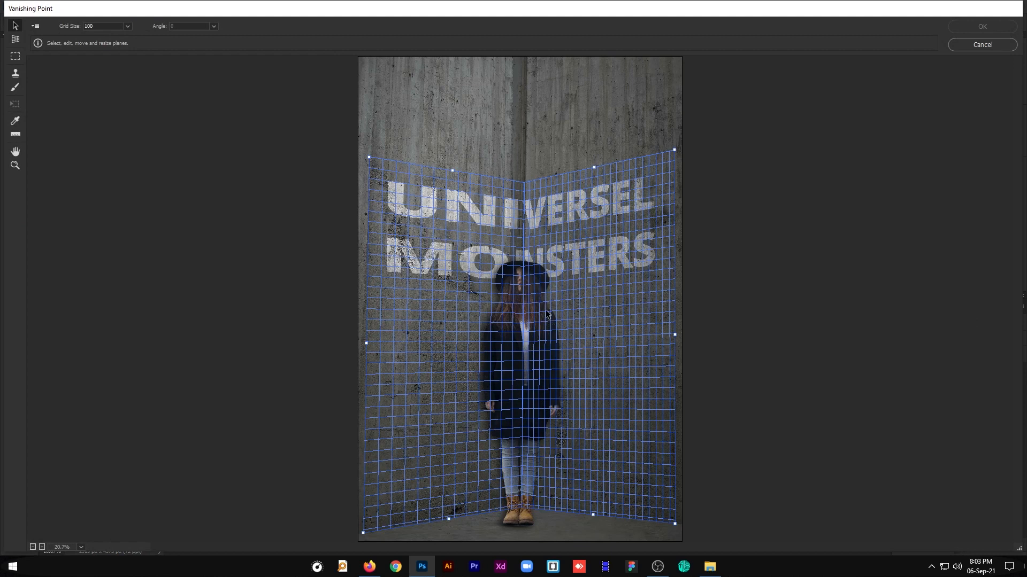
left_click(508, 132)
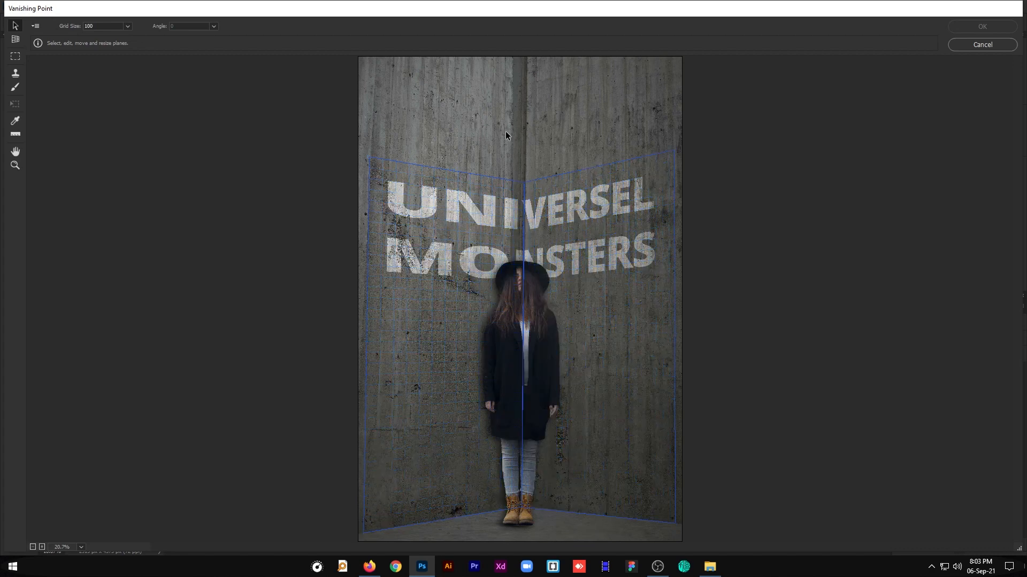
key("ctrl+v")
left_click_drag(517, 113, 564, 473)
Step: Transform the pasted text to extend it farther onto the left wall and reduce its height
key("alt")
key("t")
left_click_drag(598, 486, 649, 505)
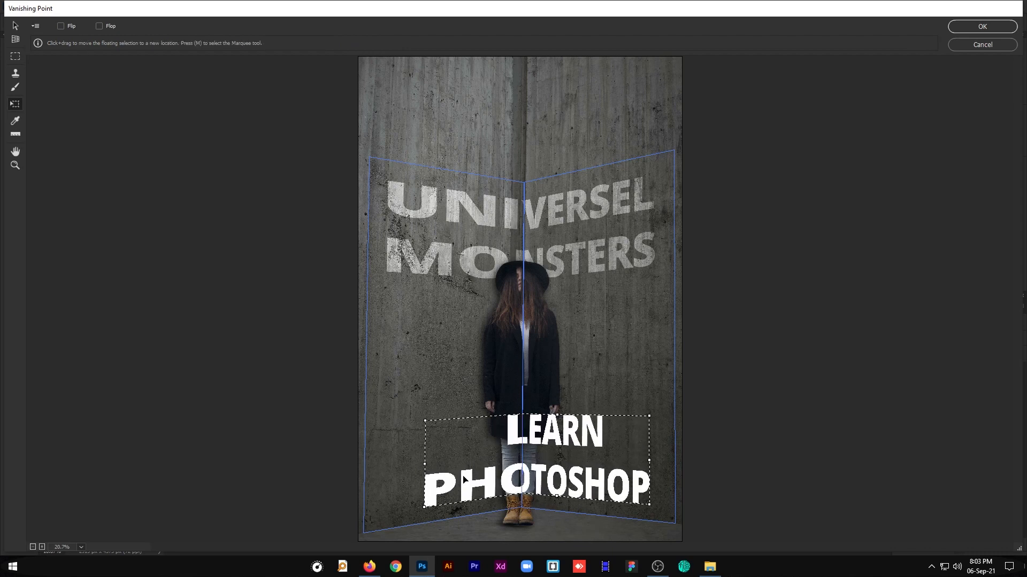
left_click_drag(425, 463, 414, 465)
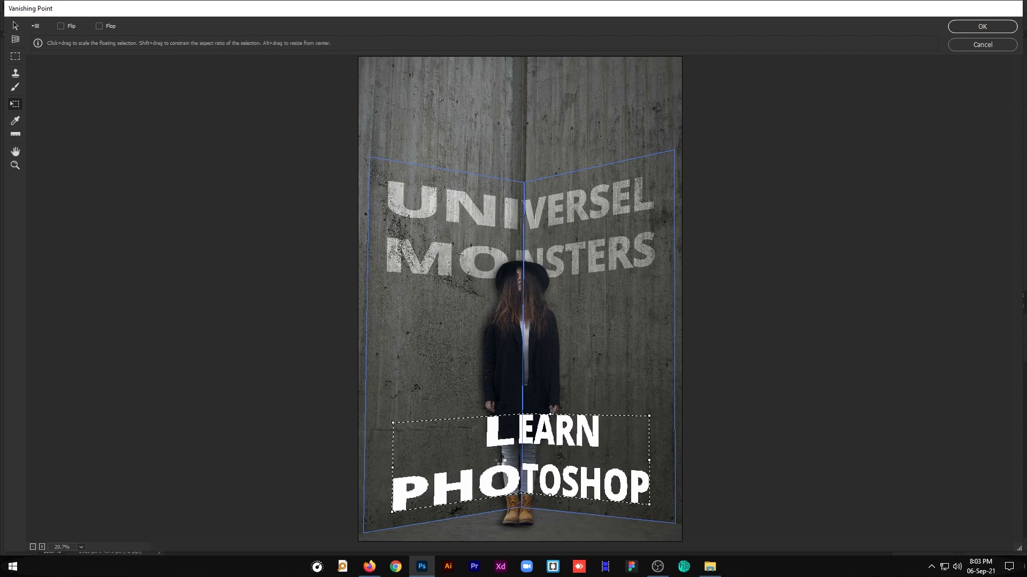
left_click_drag(393, 423, 382, 423)
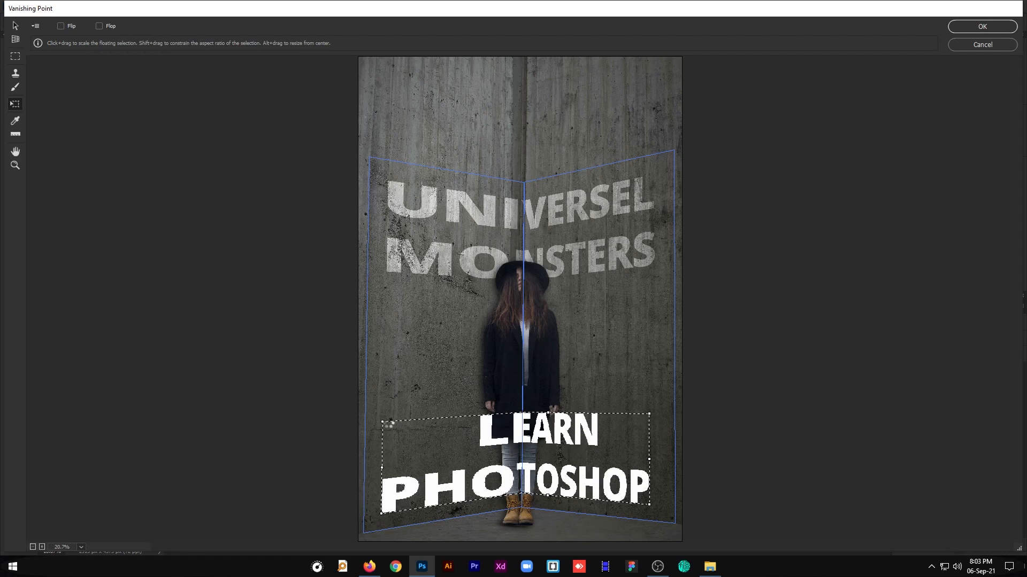
left_click_drag(649, 414, 637, 438)
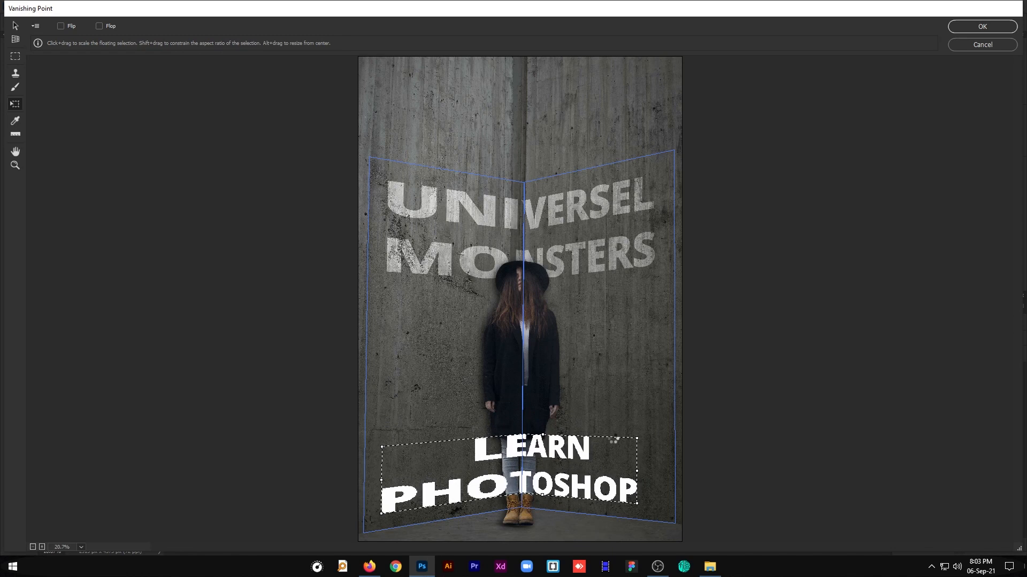
Step: Adjust the width of the LEARN PHOTOSHOP text and shift it toward the left wall to balance it across the corner
left_click_drag(416, 500, 380, 483)
left_click_drag(636, 472, 657, 474)
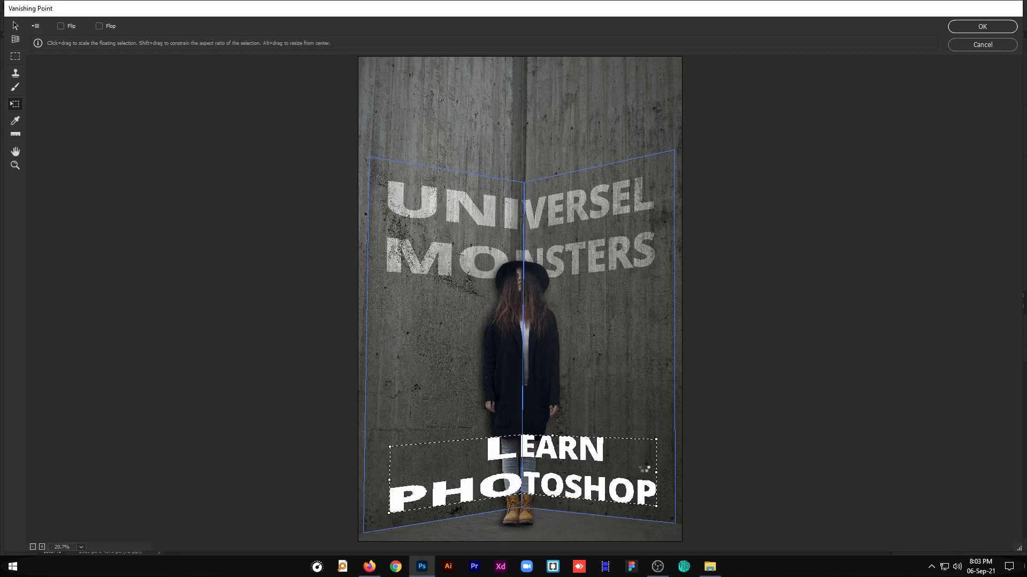
left_click_drag(555, 450, 542, 444)
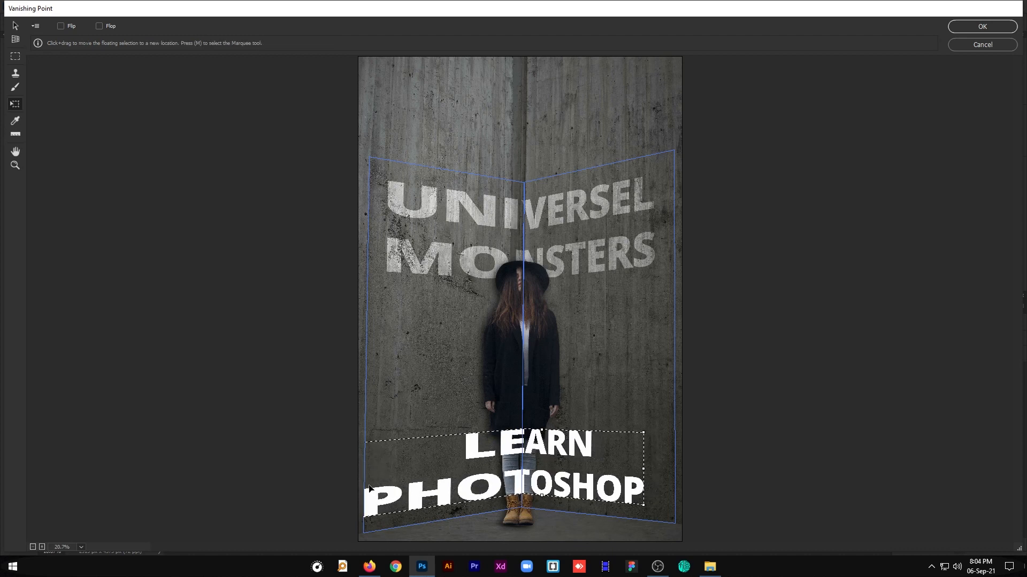
left_click_drag(520, 453, 524, 454)
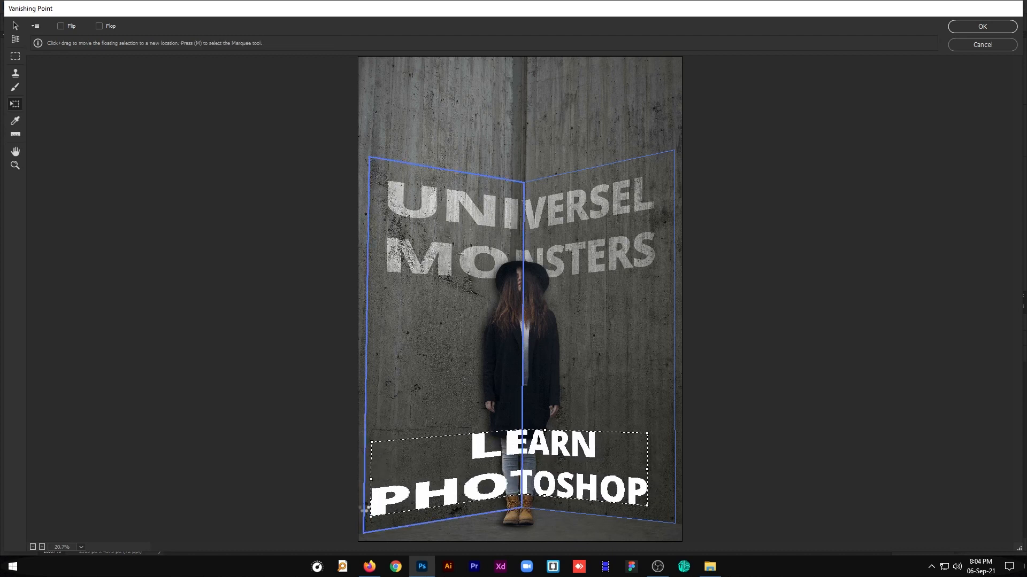
left_click_drag(371, 481, 413, 474)
left_click_drag(568, 452, 551, 453)
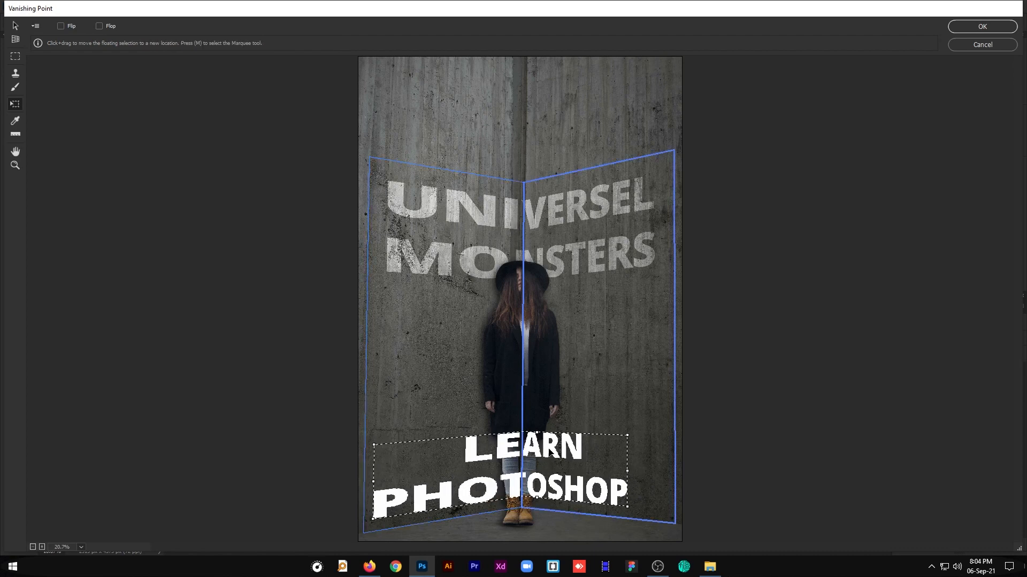
Step: Widen the text slightly on the right wall, then raise it and fine-tune its height above the floor
left_click_drag(627, 471, 637, 471)
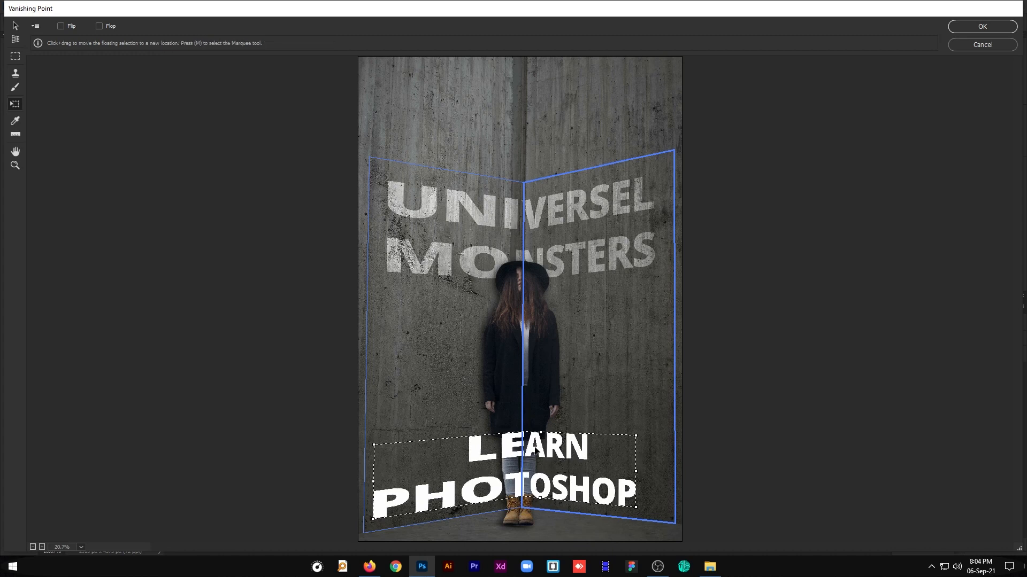
left_click_drag(535, 448, 536, 440)
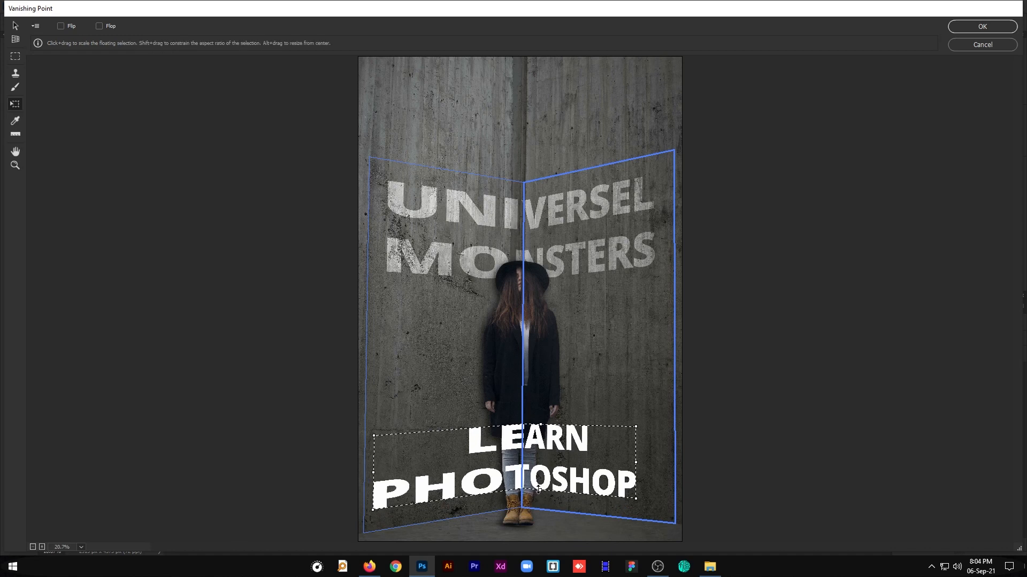
left_click_drag(538, 490, 538, 497)
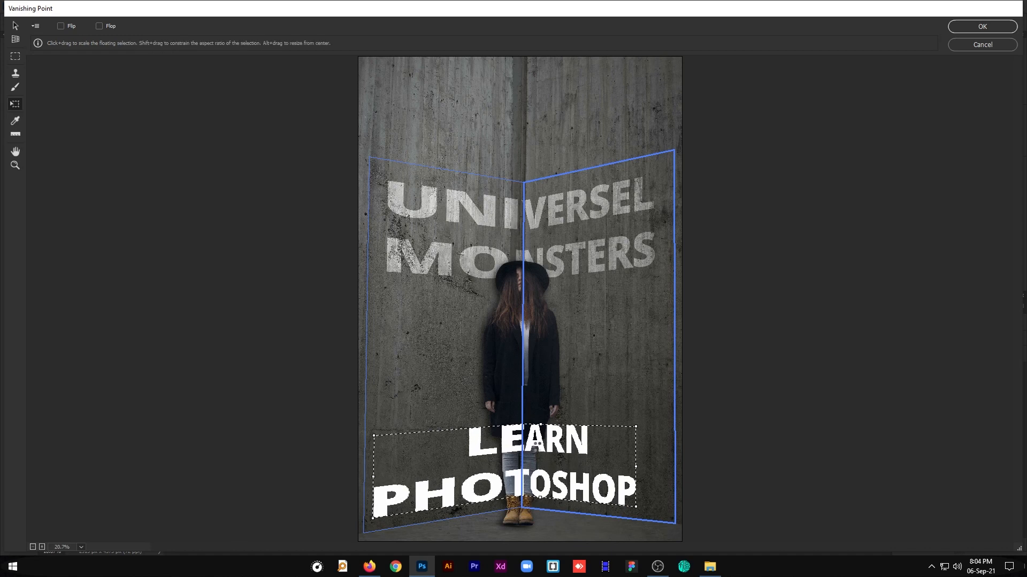
left_click_drag(540, 427, 541, 429)
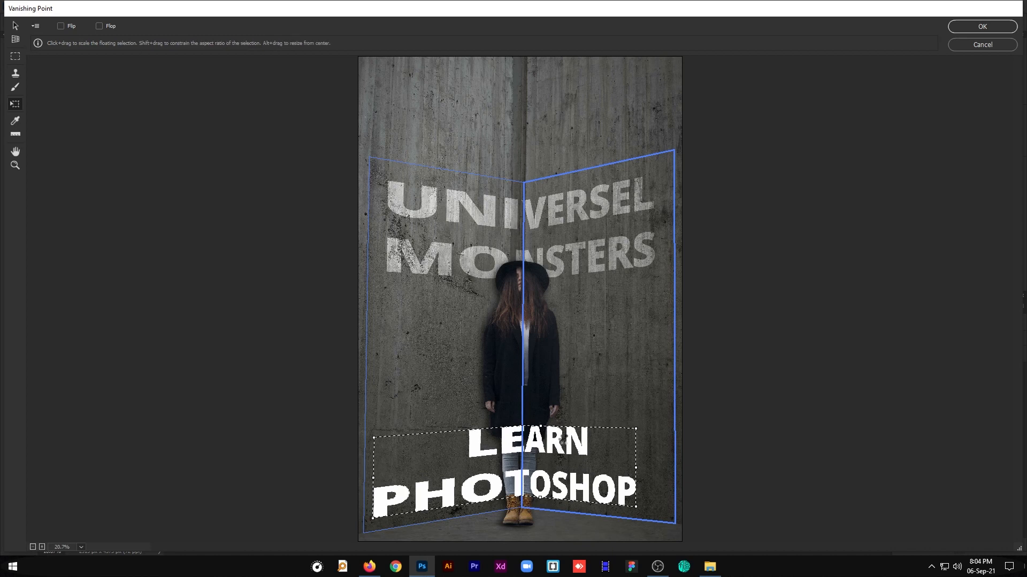
Step: Extend the text farther along the right wall, pull its left edge slightly inward, and apply the Vanishing Point filter
left_click_drag(635, 468, 652, 467)
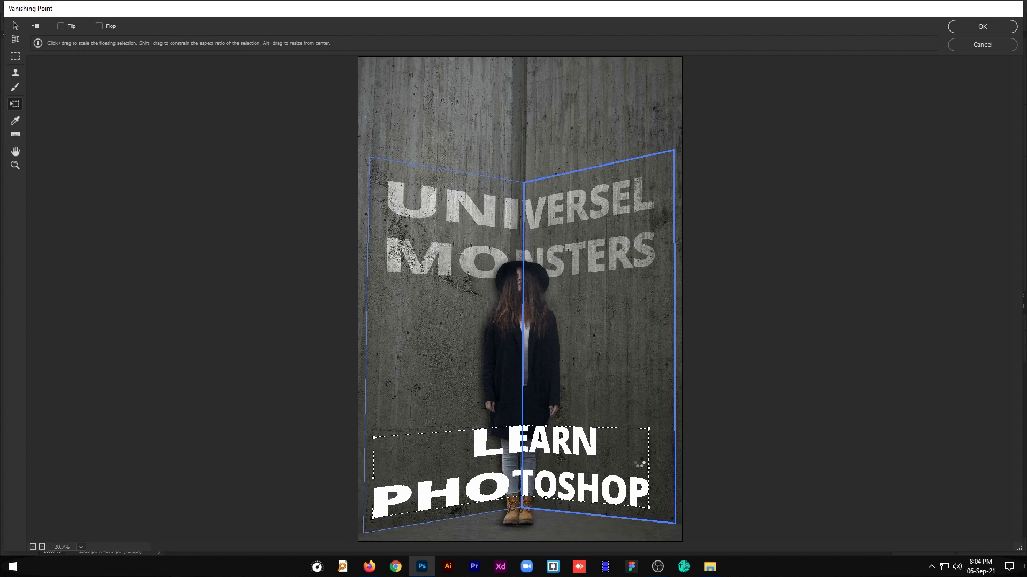
left_click_drag(650, 429, 652, 428)
left_click_drag(385, 437, 377, 437)
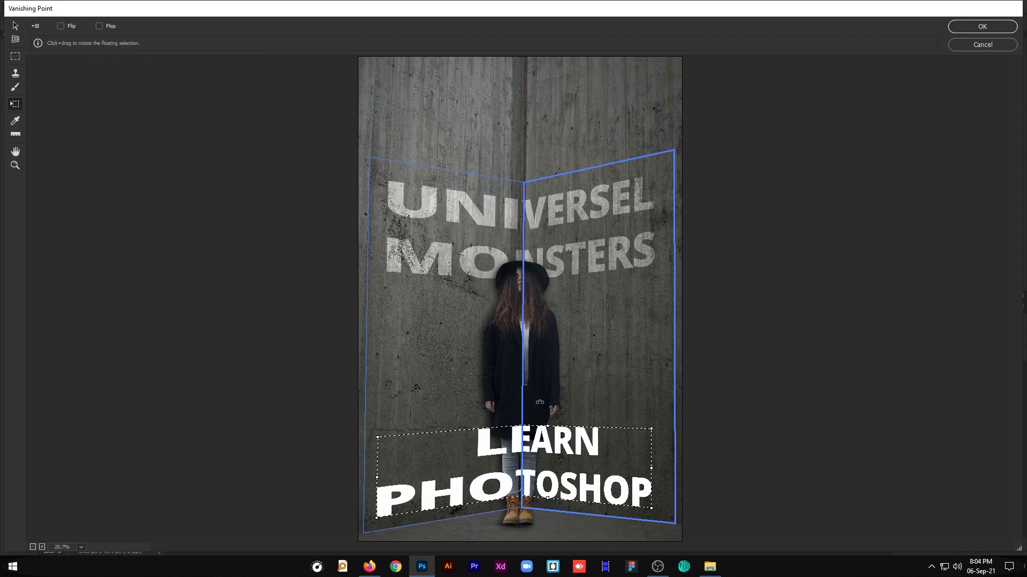
left_click(961, 29)
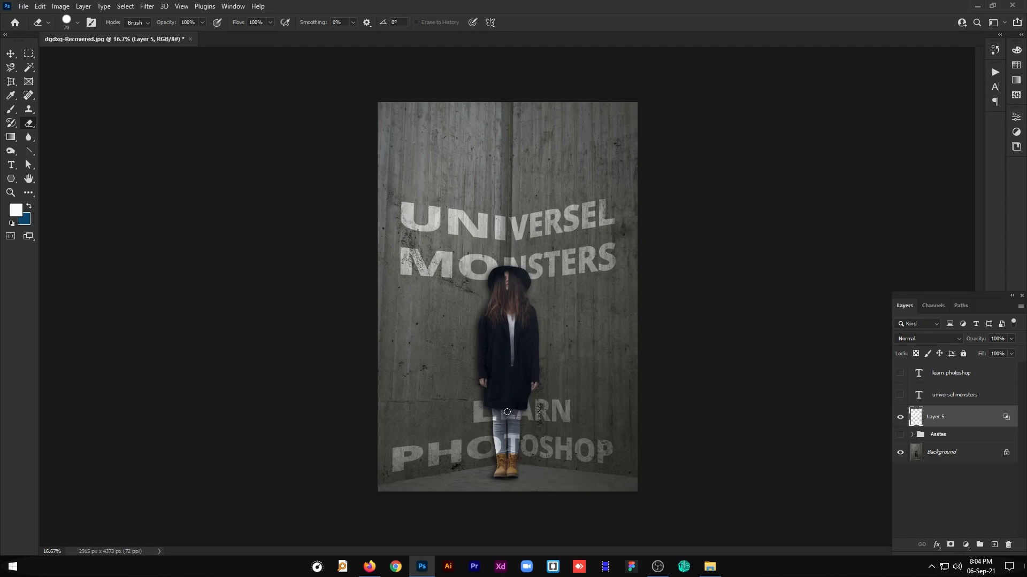
Step: Erase the LEARN PHOTOSHOP text covering the woman's coat and legs on Layer 5 with the Eraser tool
key("ctrl+plus")
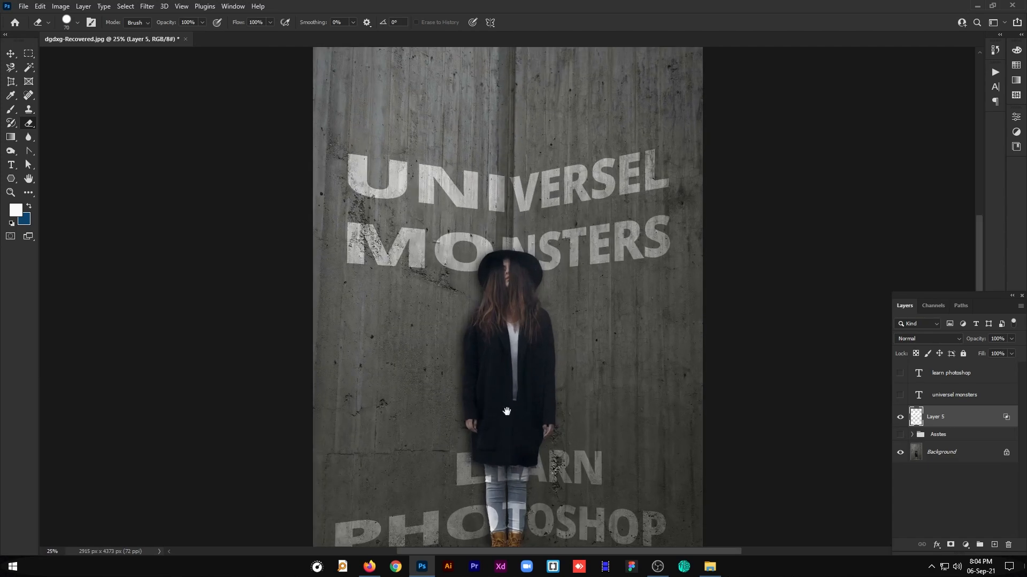
left_click_drag(507, 412, 520, 204)
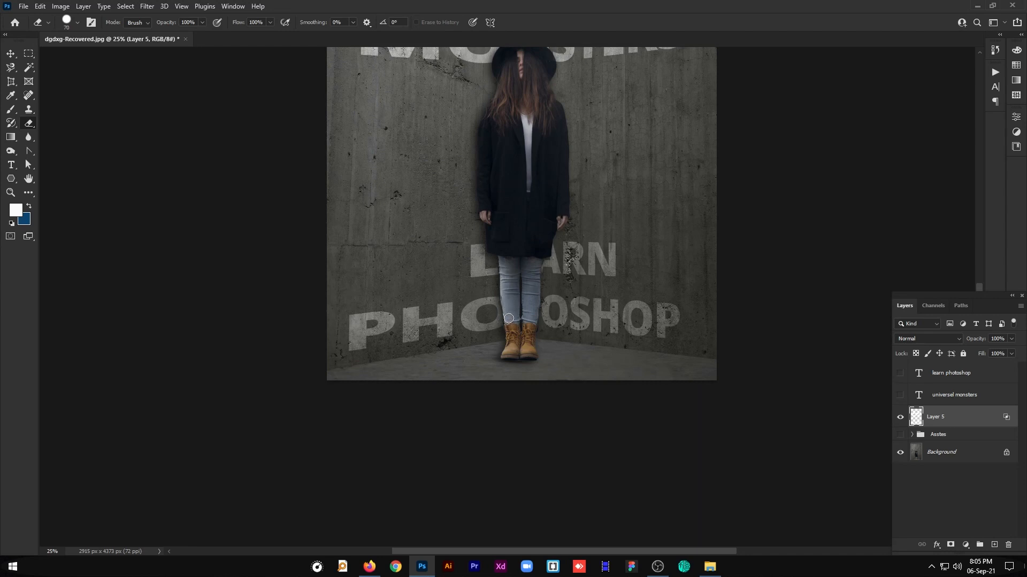
key("ctrl+minus")
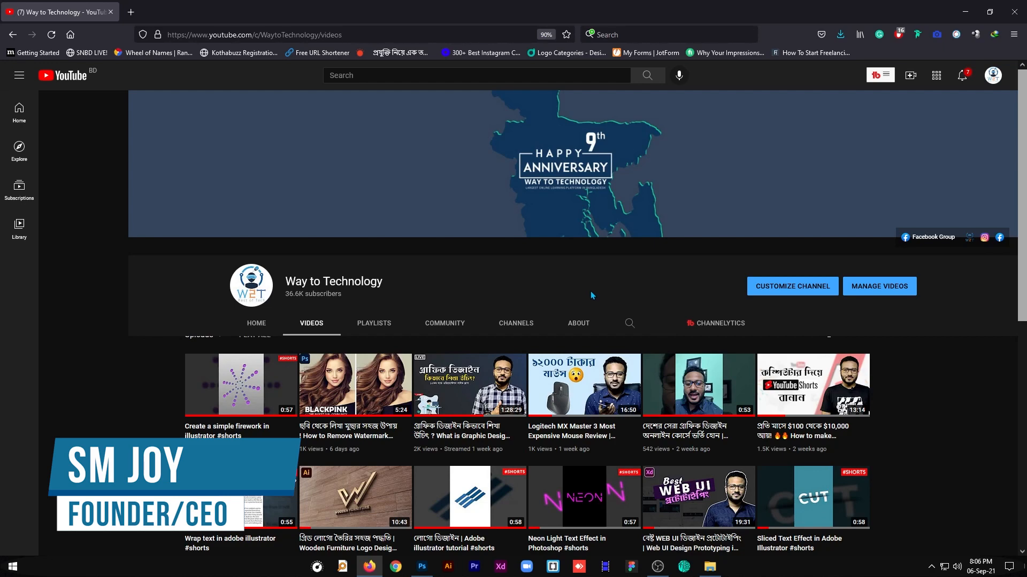
Step: Switch to Firefox and look through the uploaded videos on the Way to Technology YouTube channel
scroll(592, 296, "down", 5)
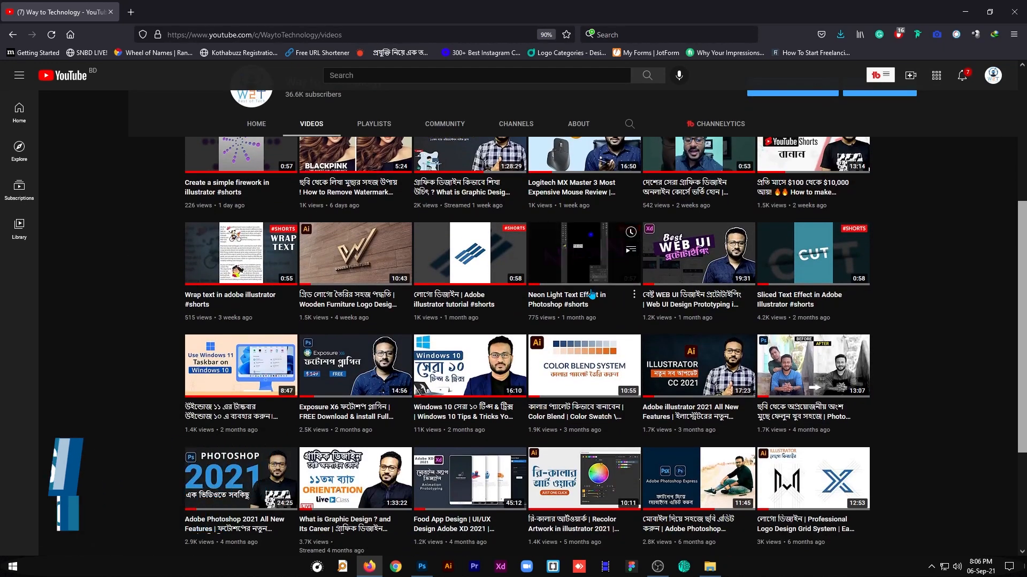
scroll(592, 295, "down", 1)
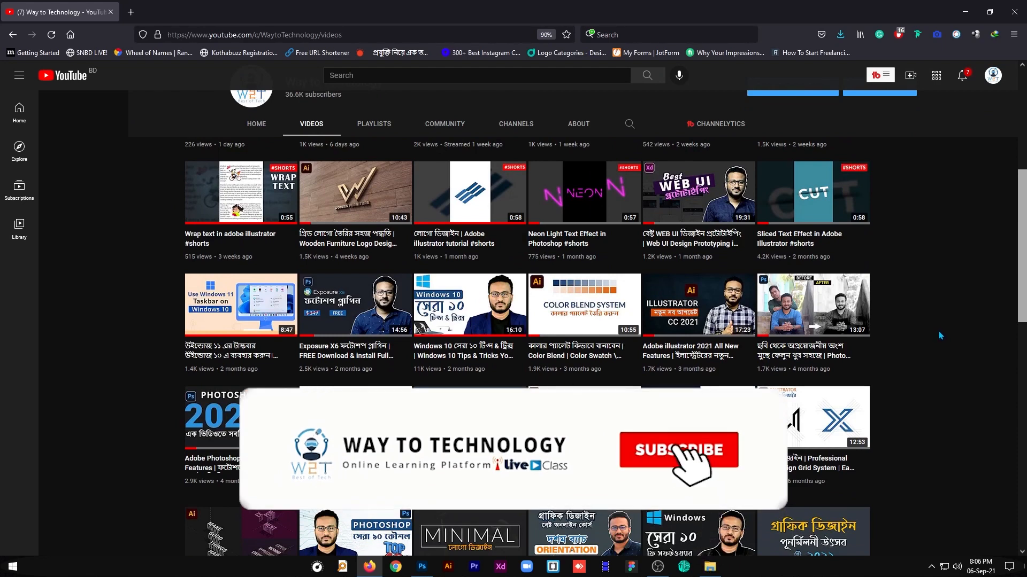
scroll(940, 335, "down", 2)
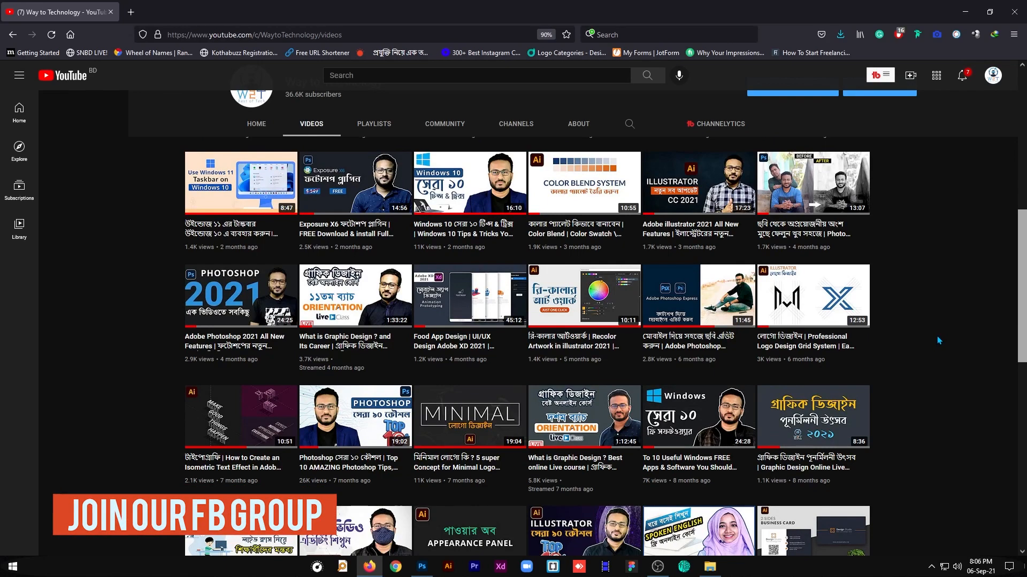
scroll(930, 332, "down", 10)
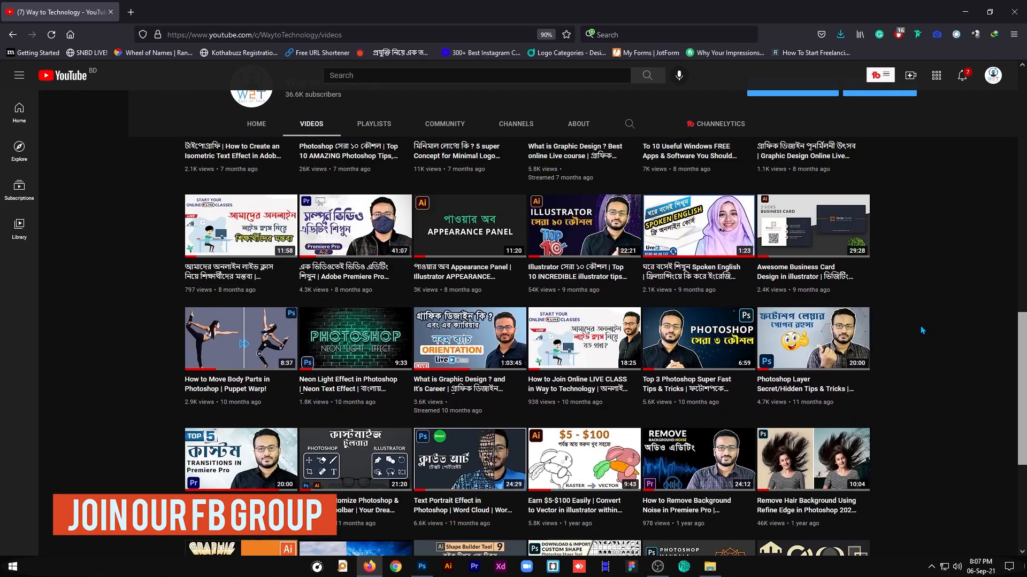
scroll(919, 330, "down", 5)
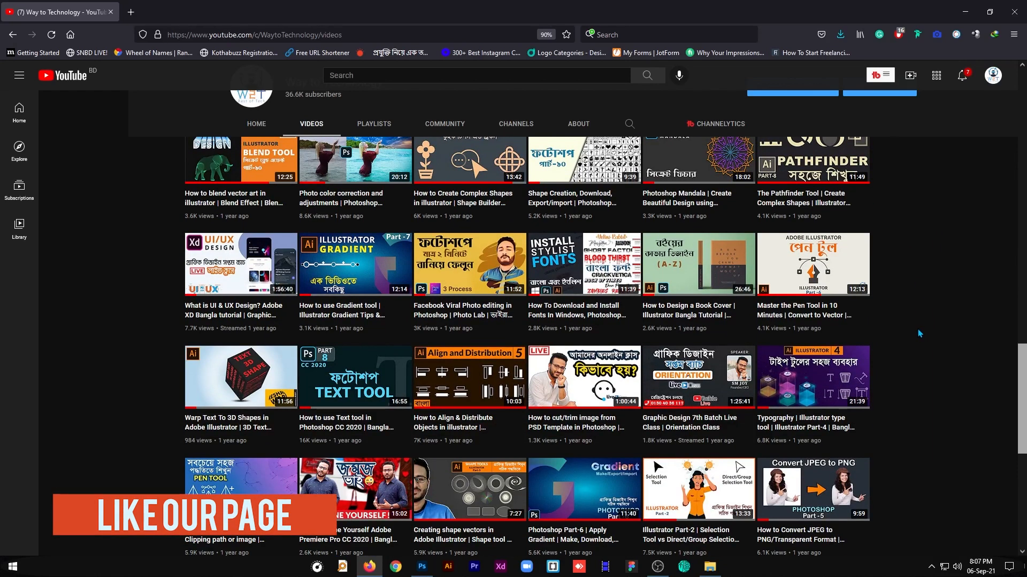
scroll(921, 330, "down", 1)
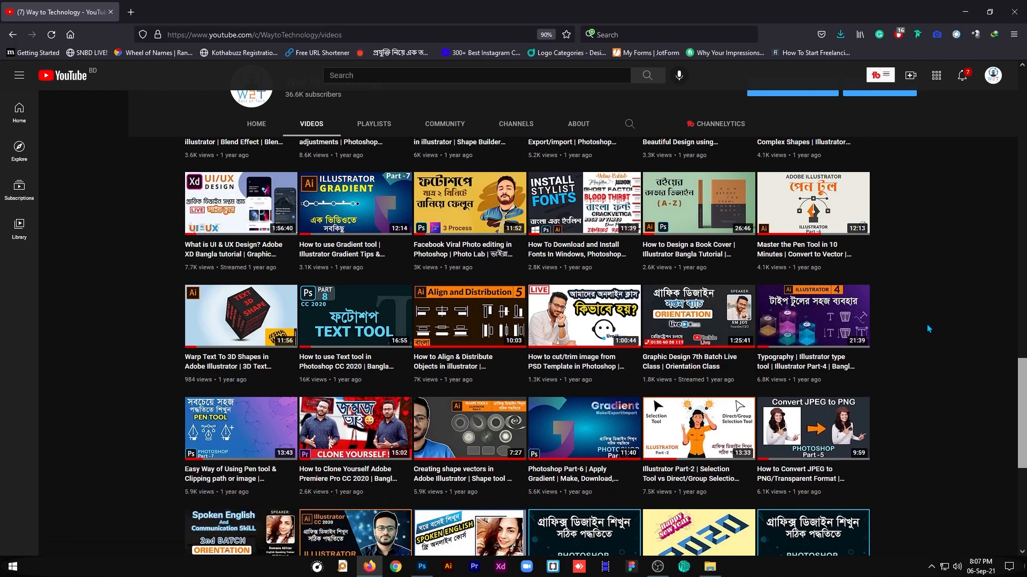
scroll(925, 324, "down", 4)
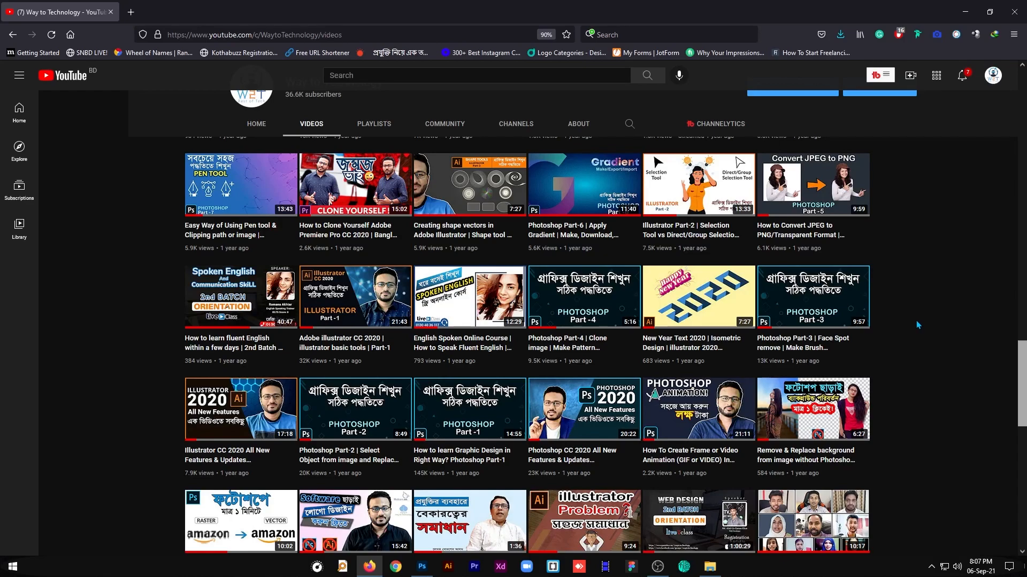
scroll(918, 323, "down", 3)
scroll(919, 319, "down", 3)
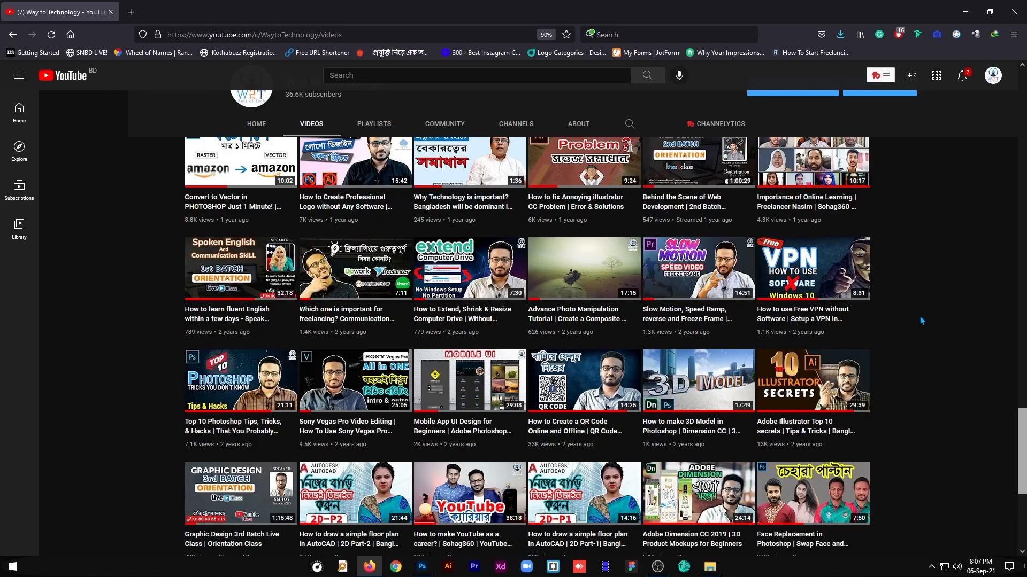